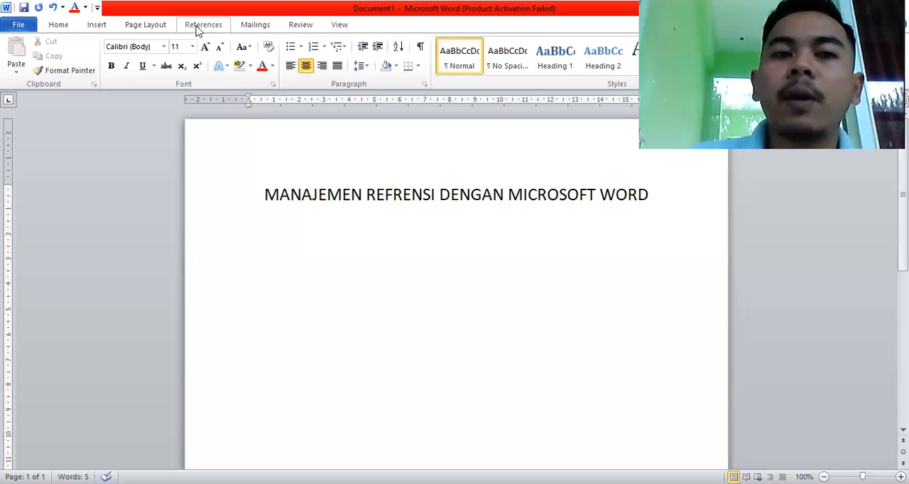
# Enter about three lines of placeholder text, starting KHKJHJ and continuing with repeated H characters, below the document title.
pyautogui.click(198, 26)
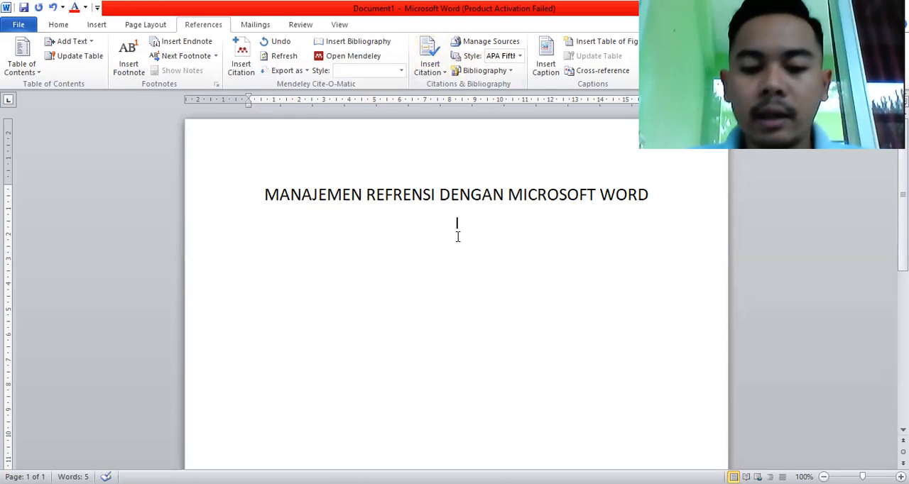
pyautogui.write('KHKJHJHHHHHHHHHHHHHHHHHHHHHHHHHHHHHHHHHHHHHHHHHHHHHHHHHHHHHHHHHHHHHHHHHHHHHHHHHHHHHHHHHHHHHHHHHHHHHHHHHHHHHHHHHHHHHHHHHHHHHHHHHHHHHHHHHHHHHHHHHHHHHHHHHHHHHHHHHHHHHHHHHHHHHHHHHHHHHHHH')
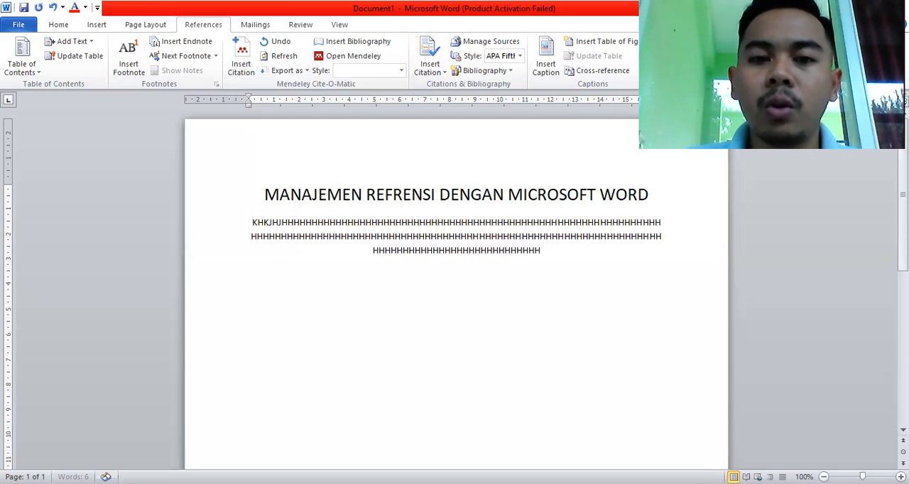
pyautogui.write('HHHHHHHH')
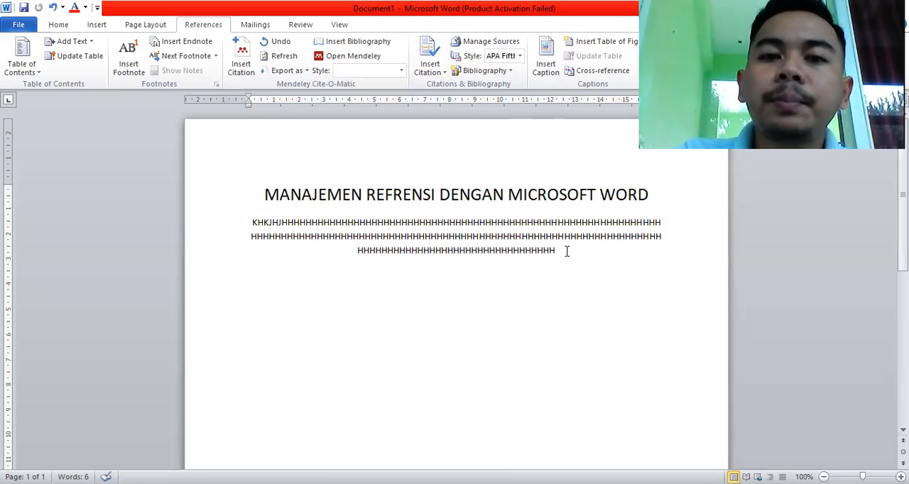
# Set the document's bibliography style to APA Fifth Edition.
pyautogui.click(520, 57)
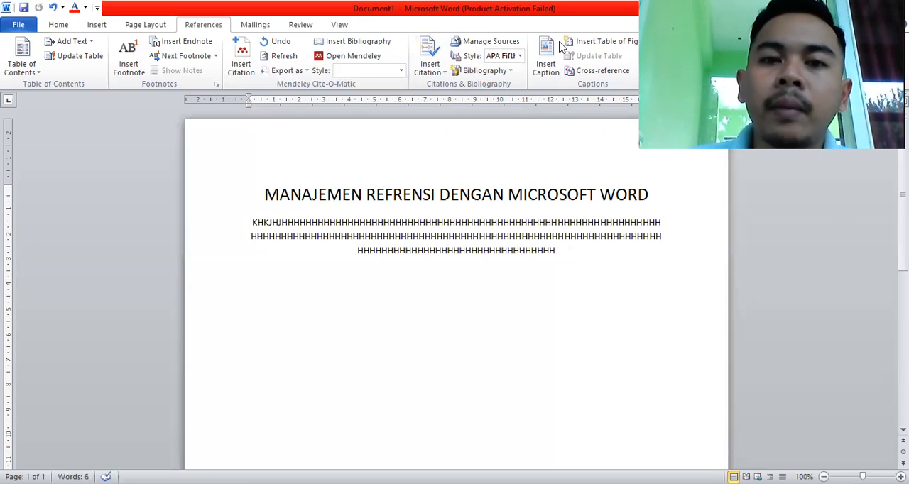
pyautogui.click(519, 56)
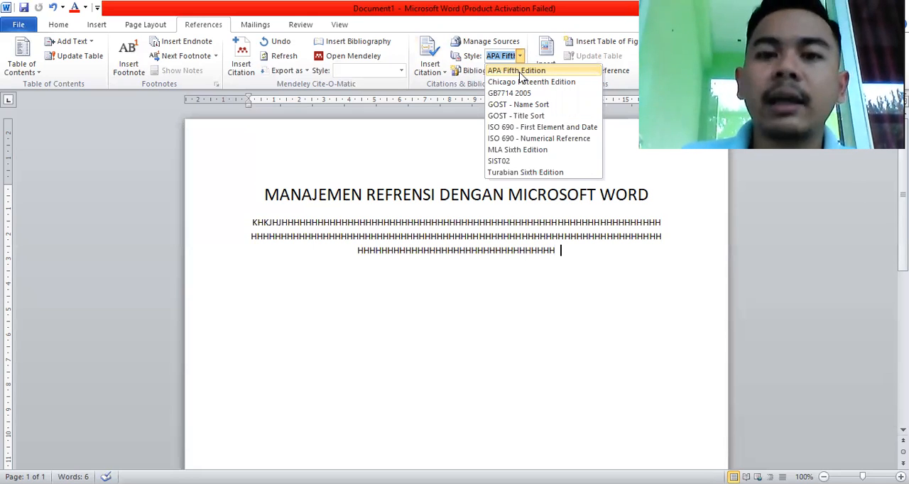
pyautogui.click(519, 73)
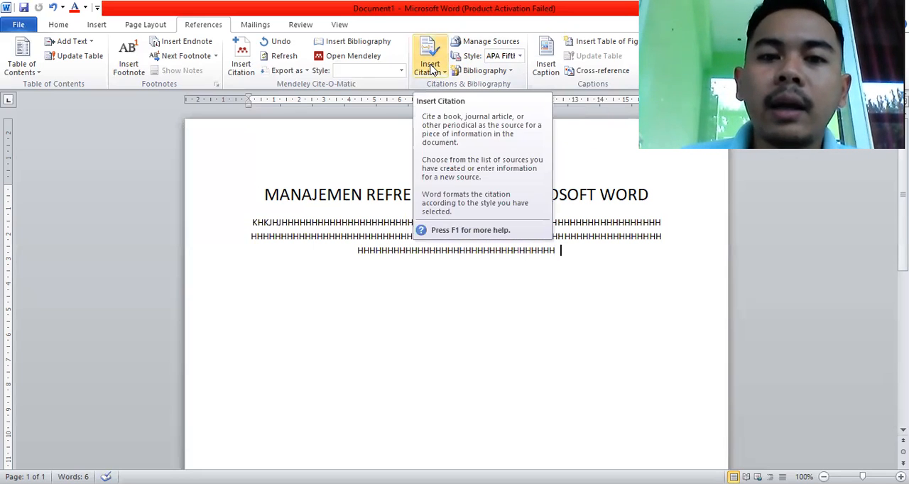
# Start a new citation source at the end of the placeholder text, with Book as the source type.
pyautogui.click(430, 68)
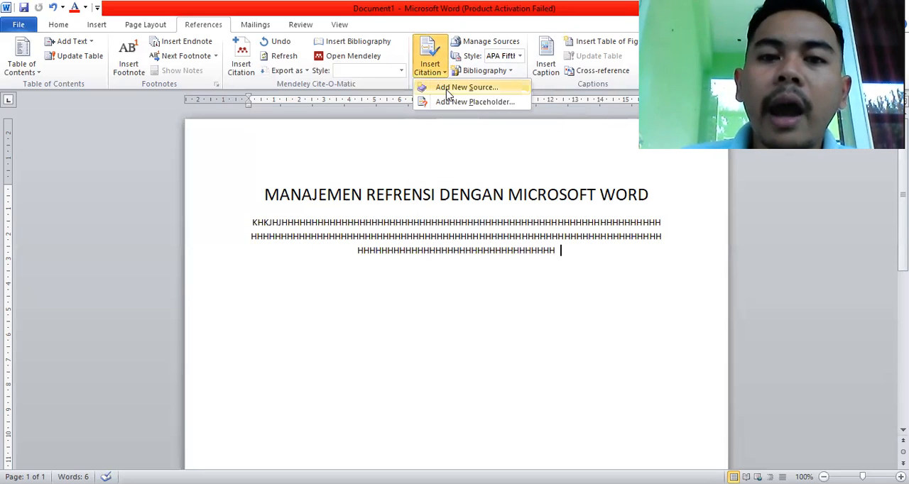
pyautogui.click(447, 87)
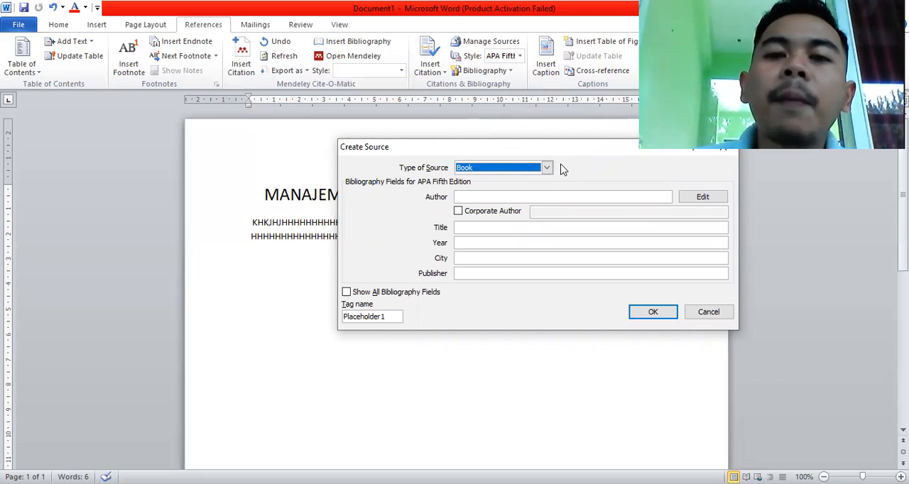
pyautogui.click(546, 169)
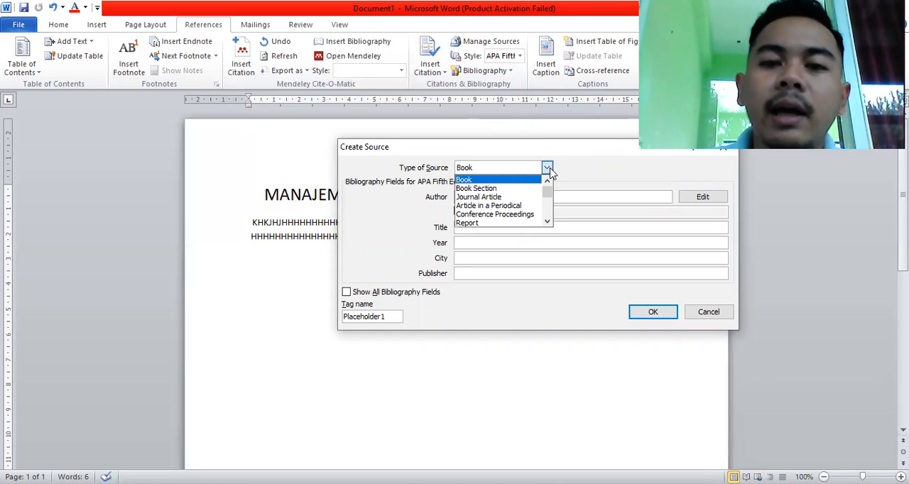
pyautogui.click(507, 181)
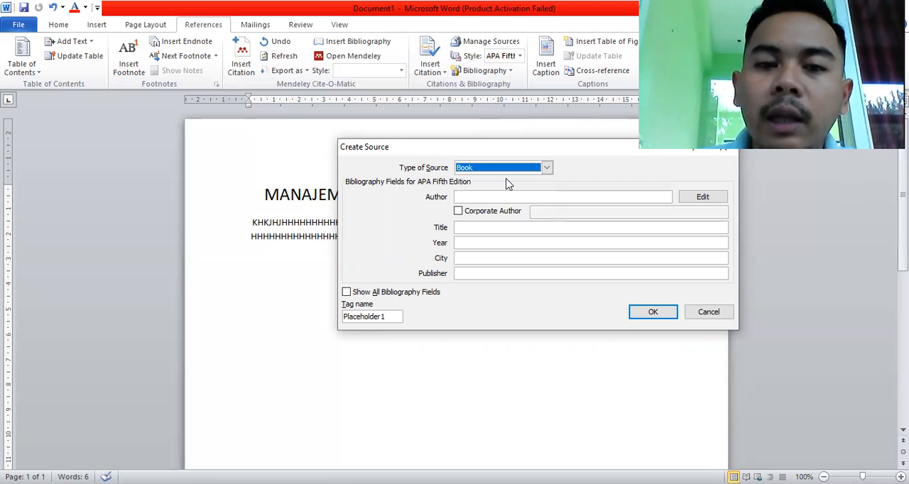
# Add the book's first author to the source's name list with last, first and middle names.
pyautogui.click(540, 199)
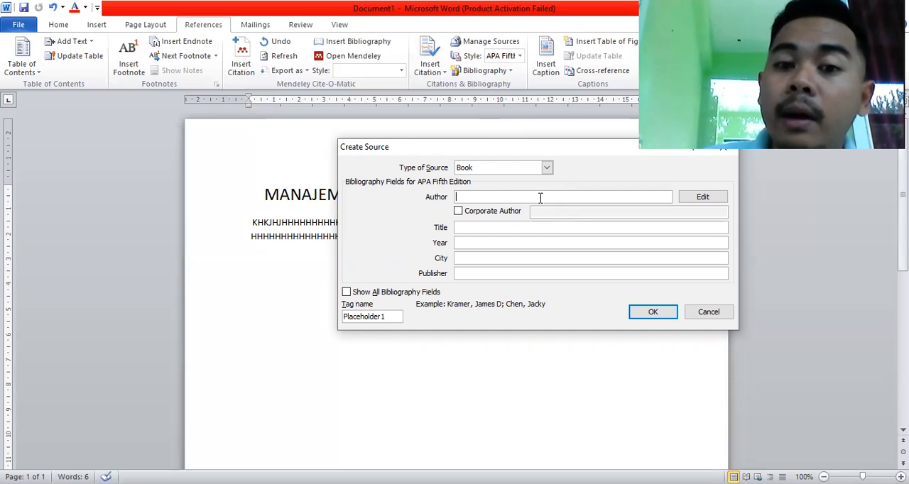
pyautogui.click(699, 200)
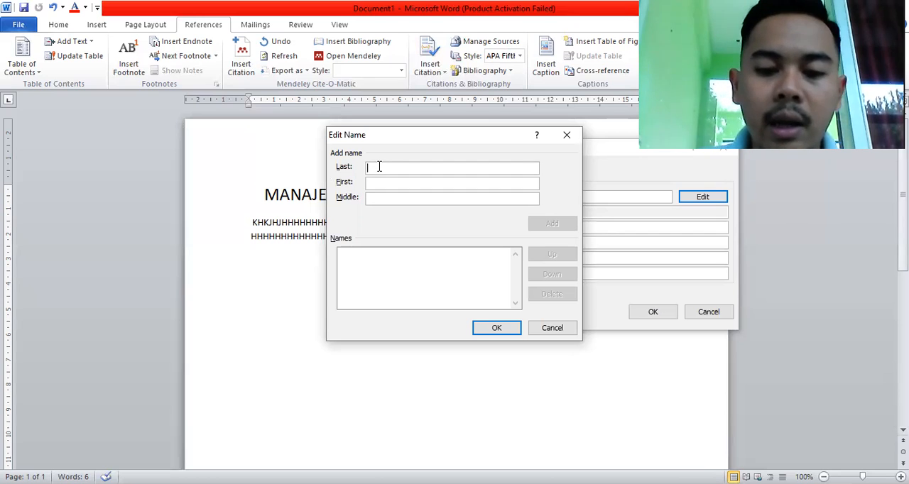
pyautogui.write('joko')
pyautogui.press('BackSpace')
pyautogui.press('BackSpace')
pyautogui.press('BackSpace')
pyautogui.press('BackSpace')
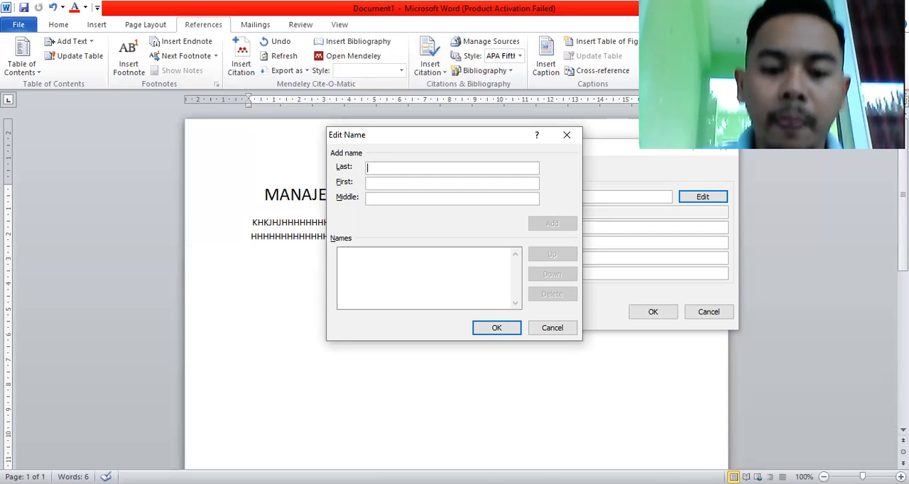
pyautogui.write('Joko')
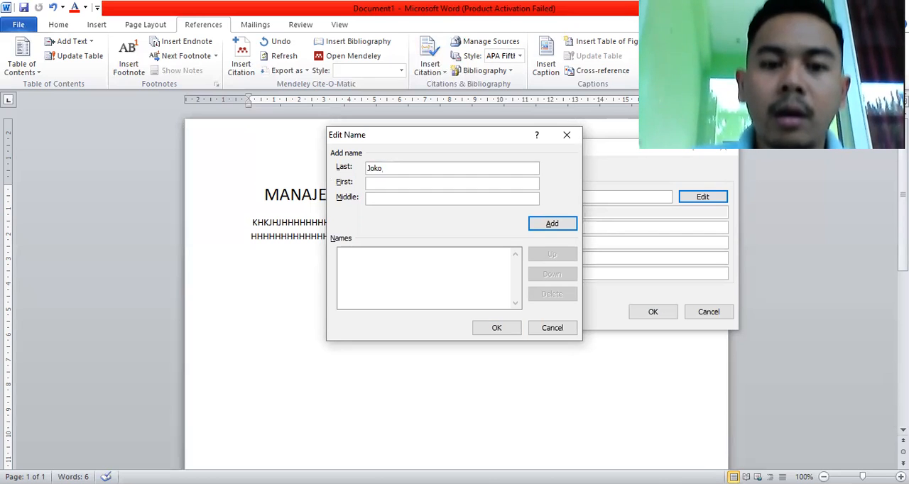
pyautogui.click(375, 181)
pyautogui.write('S')
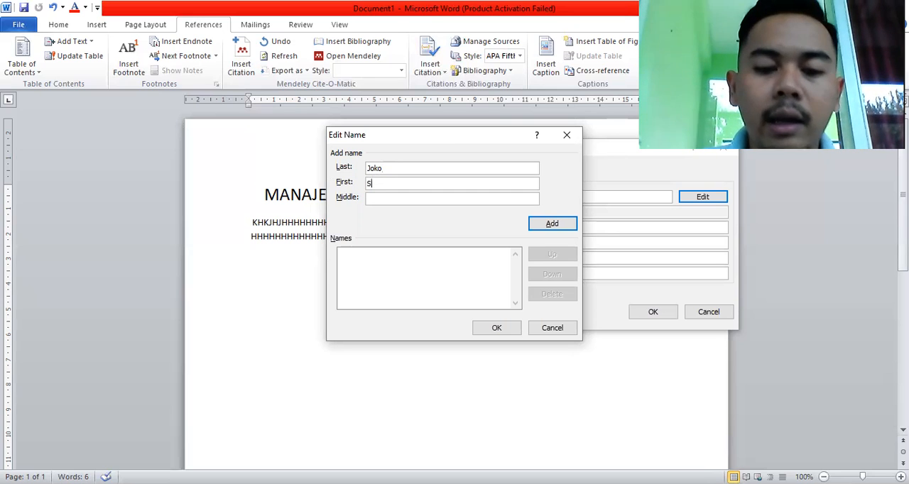
pyautogui.write('usanto')
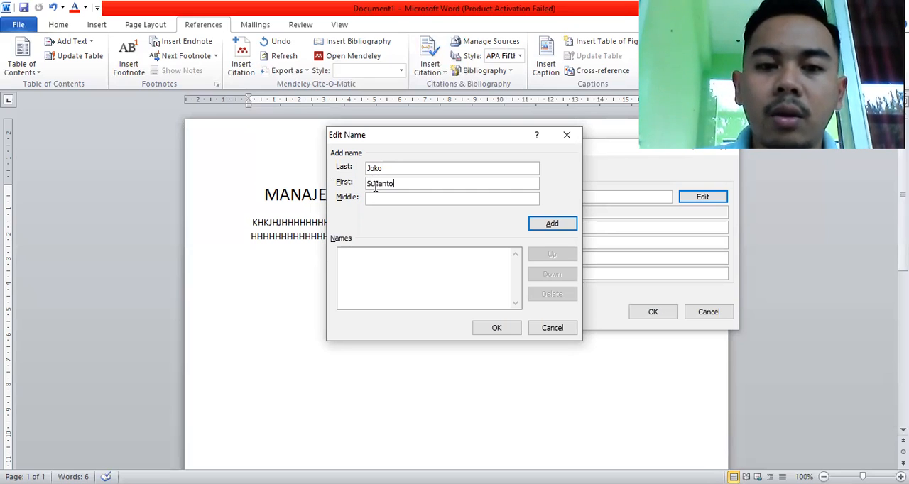
pyautogui.click(373, 199)
pyautogui.write('Tri')
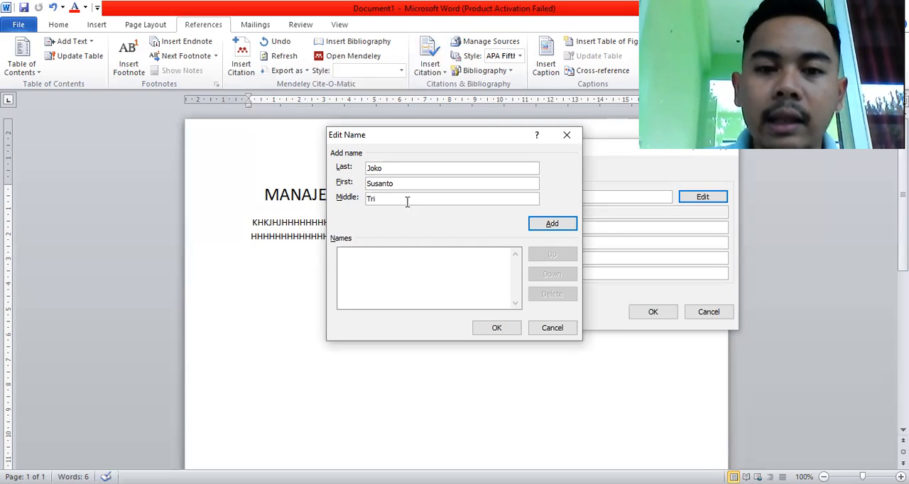
pyautogui.click(557, 225)
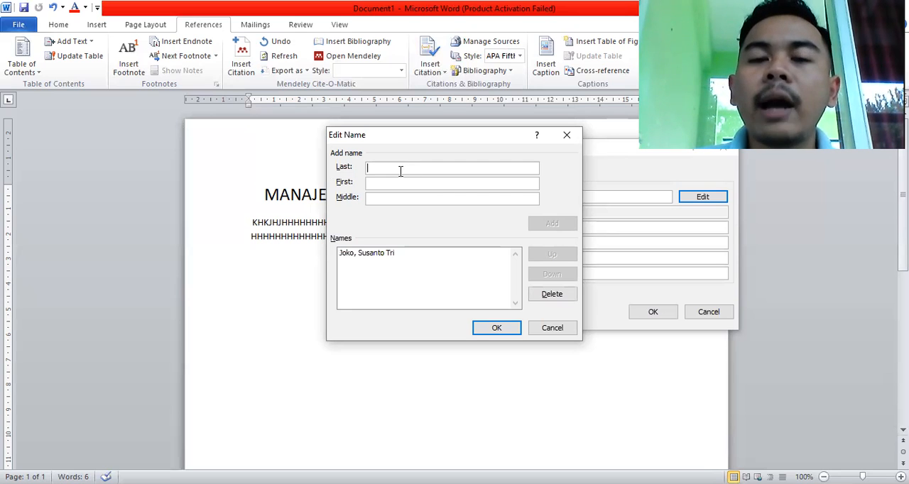
# Add a second author by last name only and a third by last and first name, and confirm the author list.
pyautogui.write('Susanti')
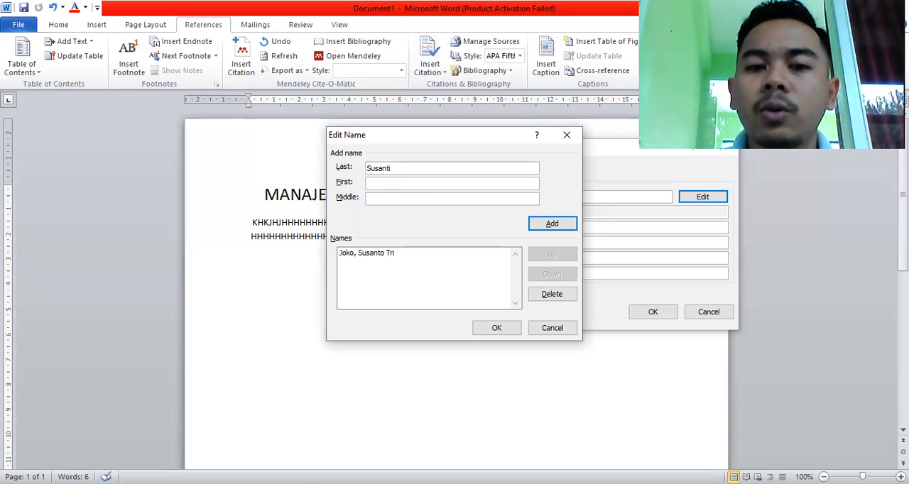
pyautogui.click(534, 225)
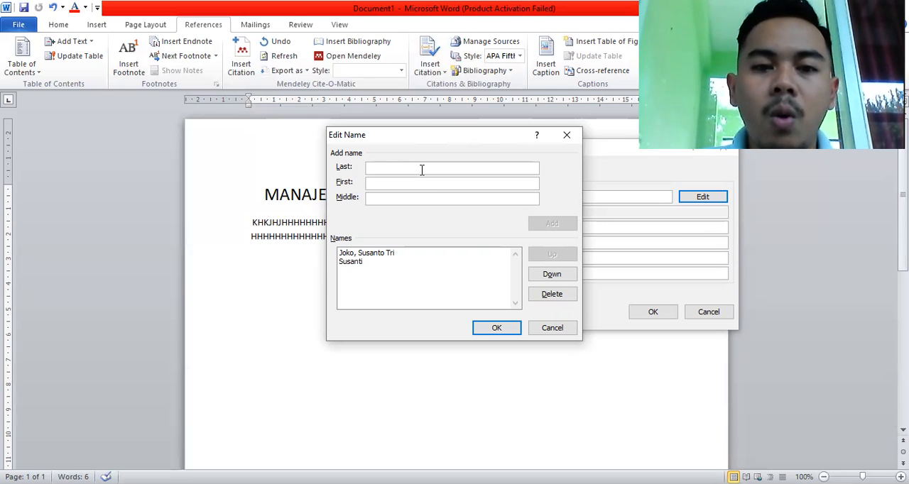
pyautogui.write('Wibowo')
pyautogui.click(396, 184)
pyautogui.write('Heri')
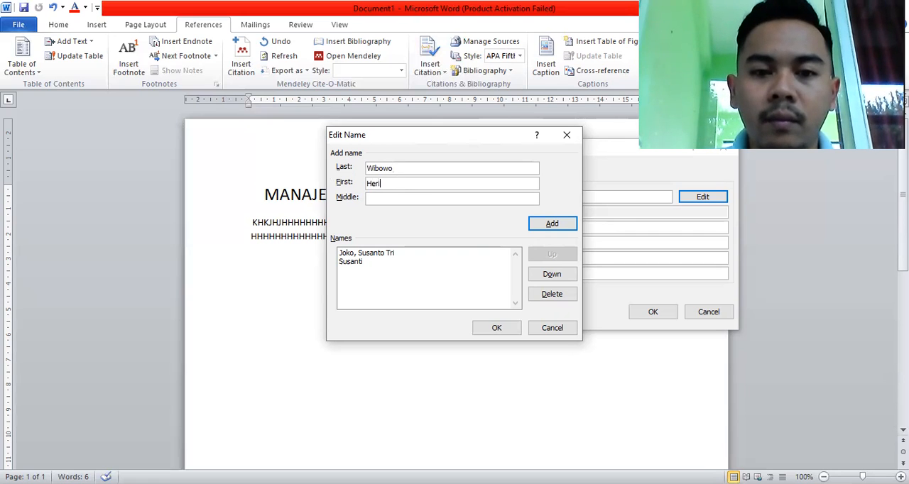
pyautogui.click(572, 224)
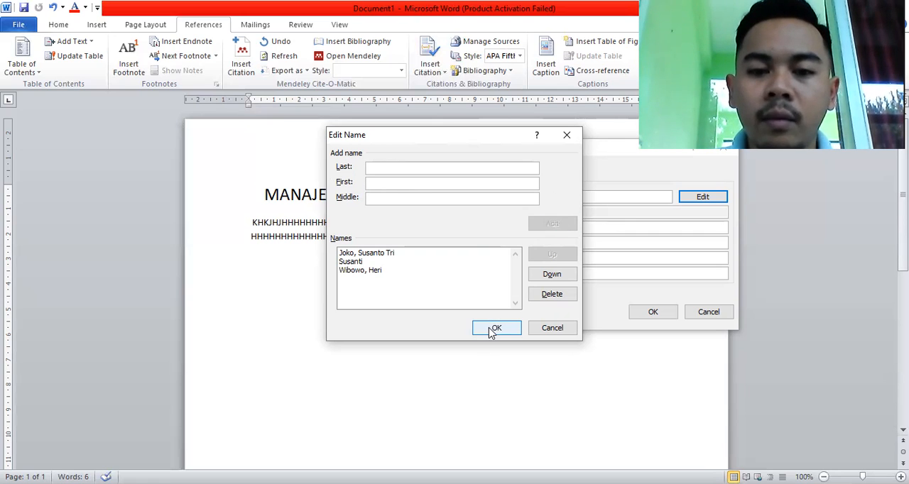
pyautogui.click(495, 328)
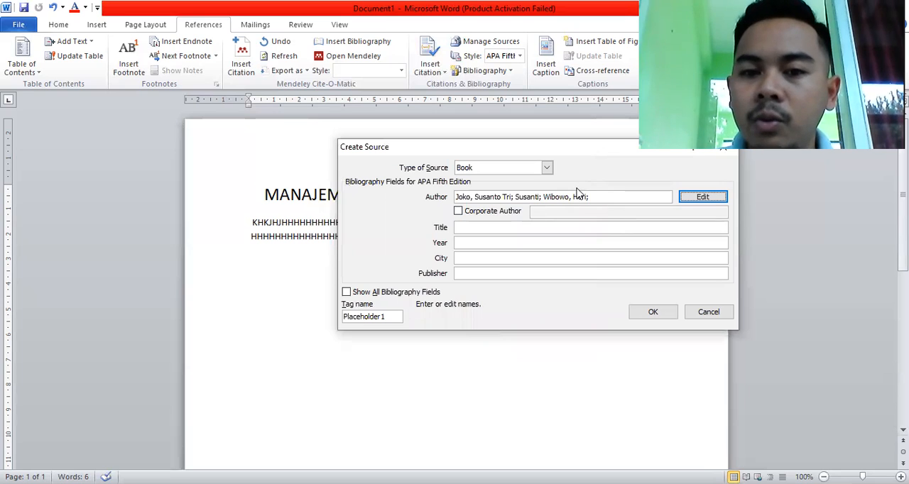
# Enter the book title "Komunikasi dalam keperawatan" and the year 2020 for the source.
pyautogui.click(543, 228)
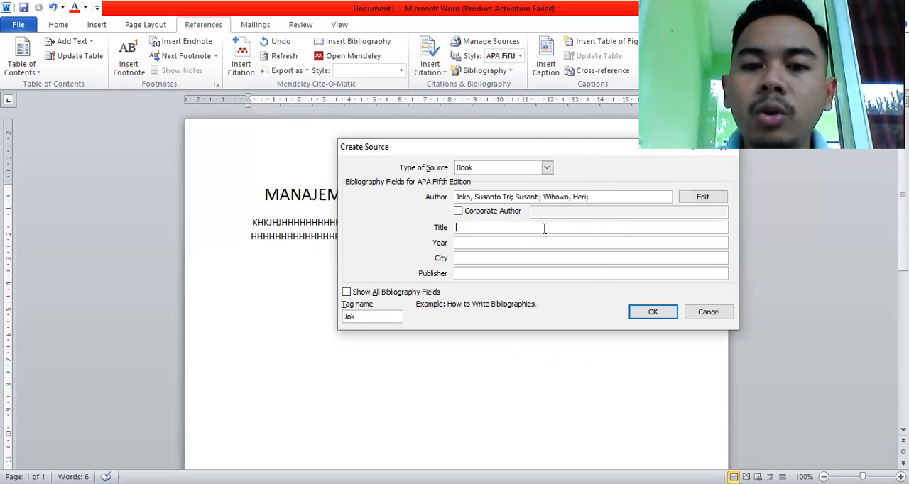
pyautogui.write('Komunikasi dalam keperawatan')
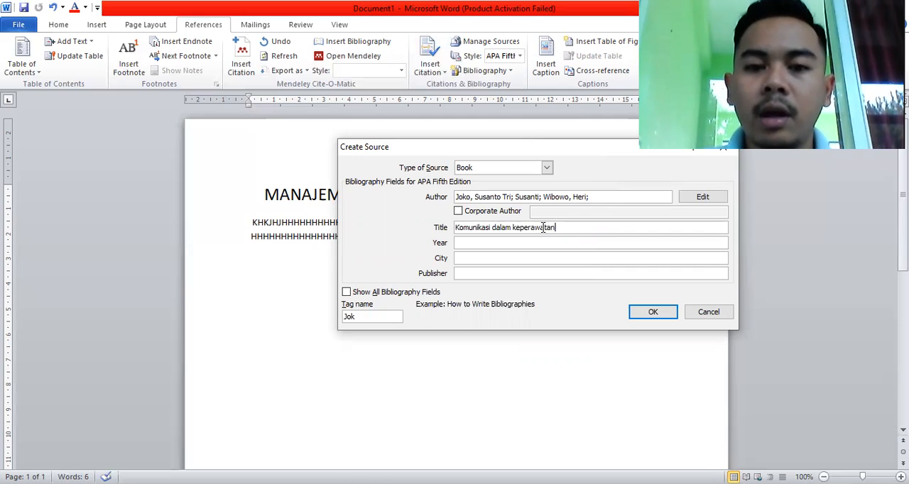
pyautogui.click(540, 241)
pyautogui.write('2020')
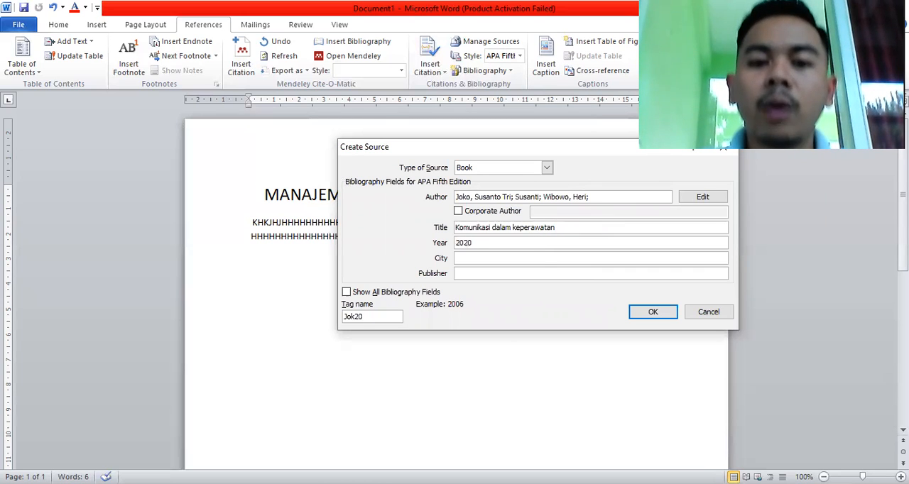
# Fill in "Yogyakrtarta" as the source's city and "EGC" as its publisher.
pyautogui.click(515, 260)
pyautogui.write('Yo')
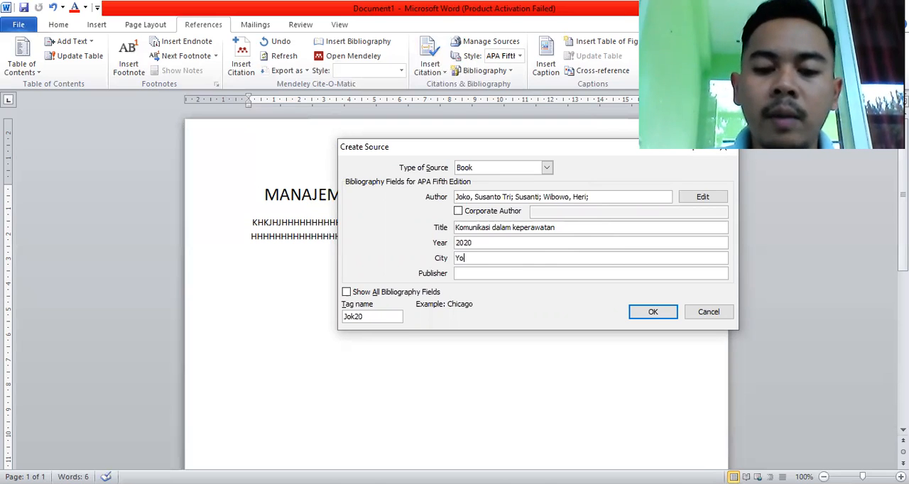
pyautogui.write('gyakrta')
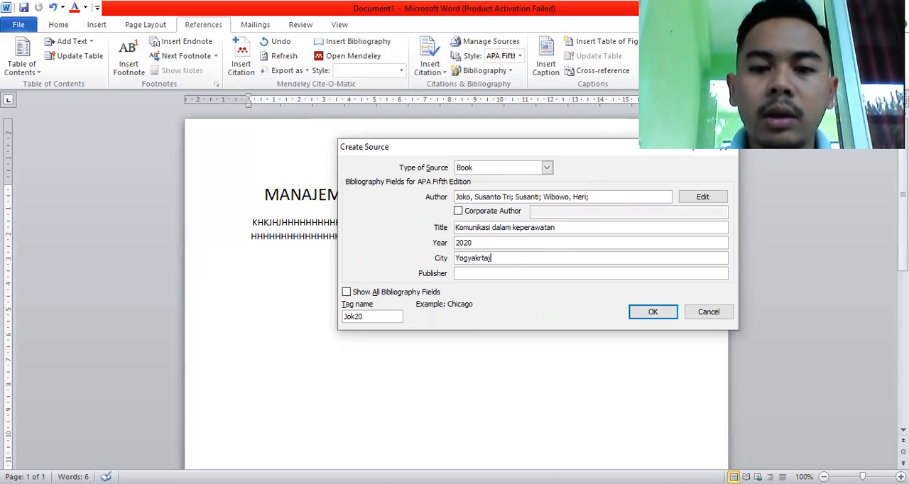
pyautogui.write('rta')
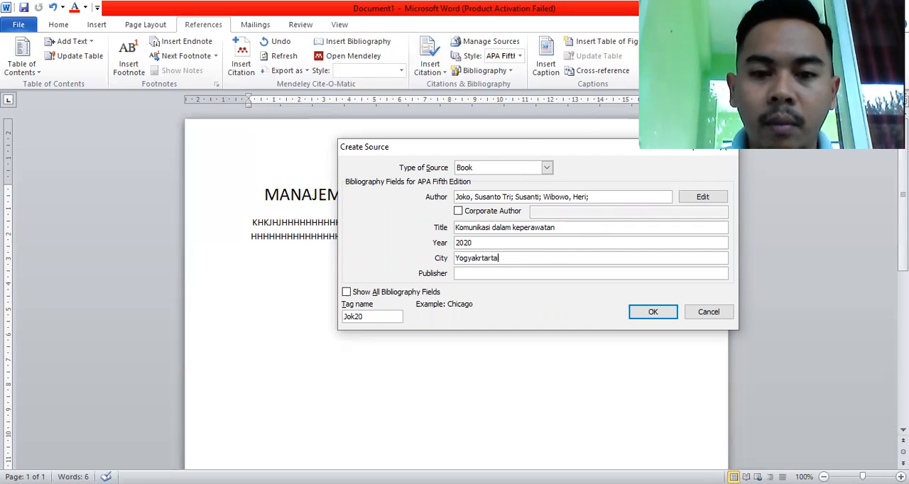
pyautogui.click(514, 271)
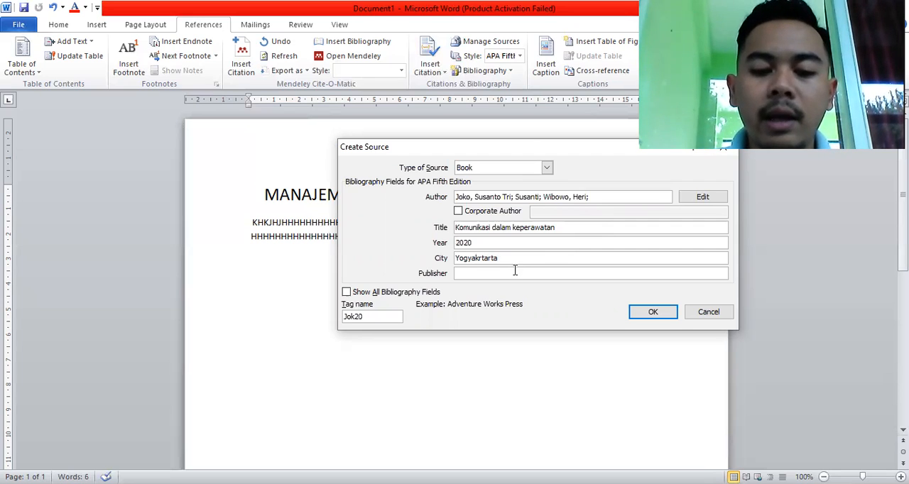
pyautogui.write('EGC')
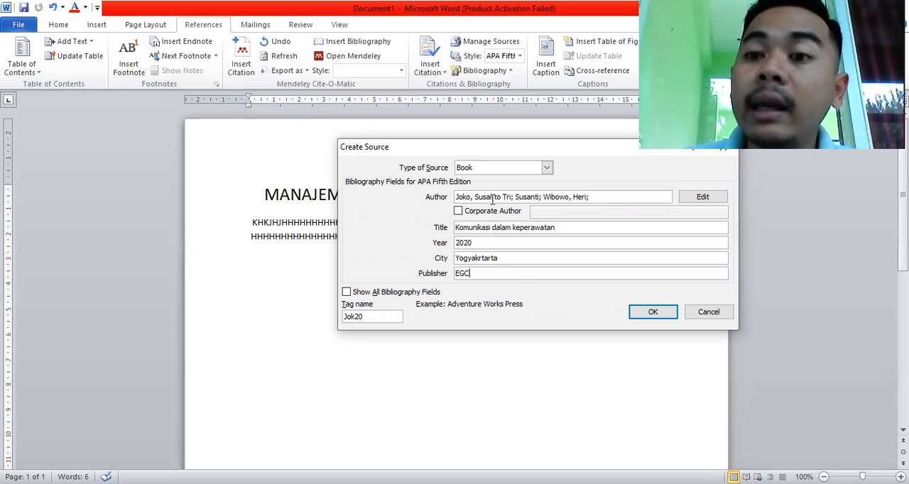
# Capitalize "Keperawatan" in the book title and correct the city's spelling to "Yogyakarta".
pyautogui.click(516, 228)
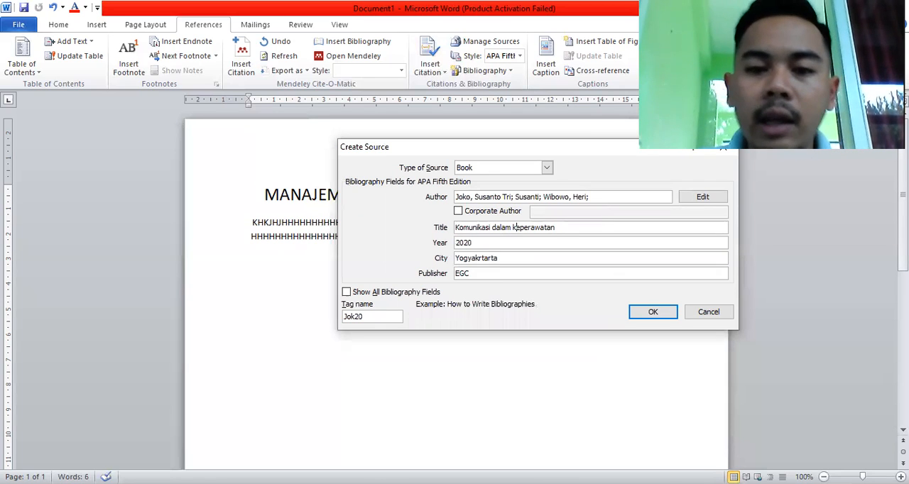
pyautogui.press('BackSpace')
pyautogui.write('K')
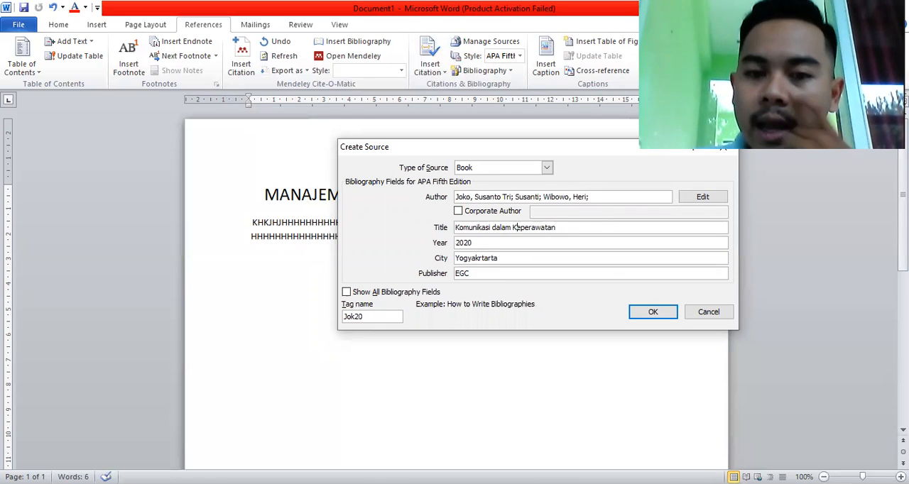
pyautogui.click(479, 258)
pyautogui.write('a')
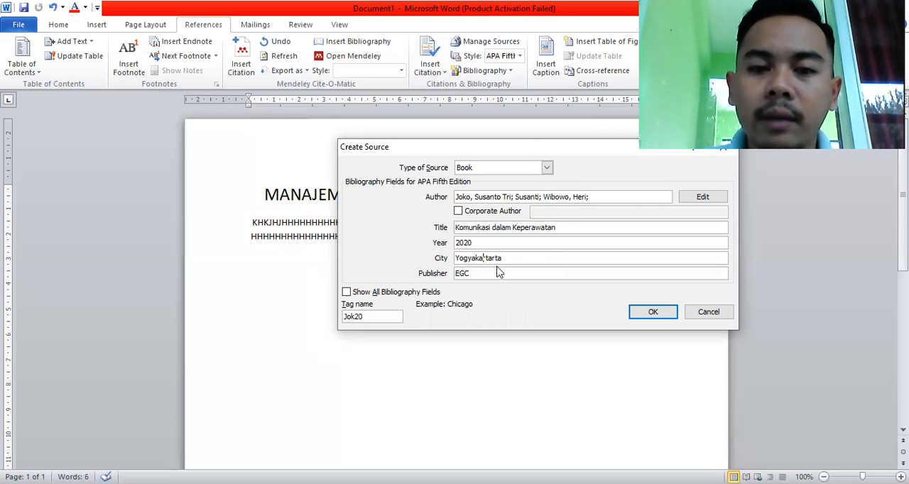
pyautogui.press('BackSpace')
pyautogui.press('BackSpace')
pyautogui.press('BackSpace')
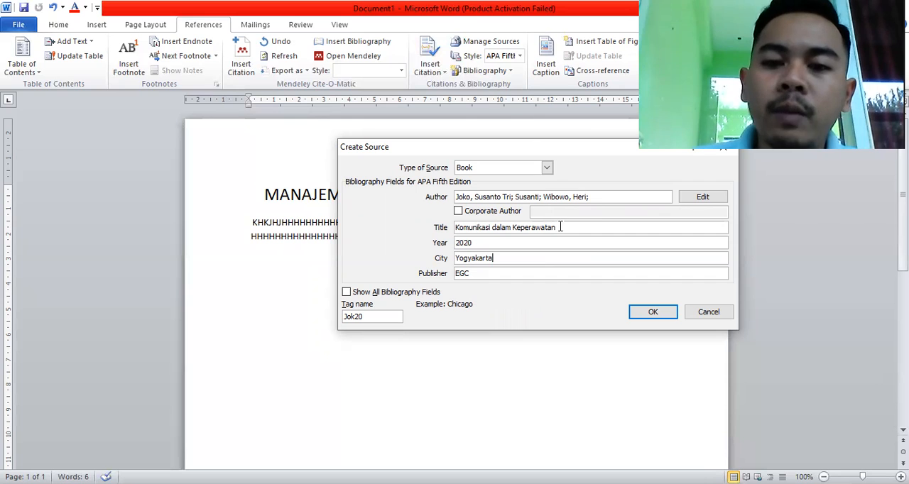
# Save the book source and insert its citation at the end of the first paragraph.
pyautogui.click(643, 315)
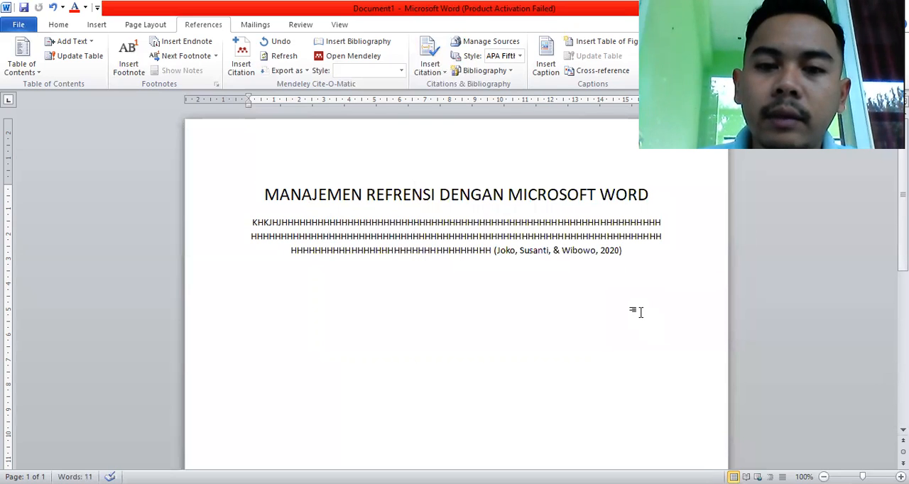
pyautogui.click(521, 254)
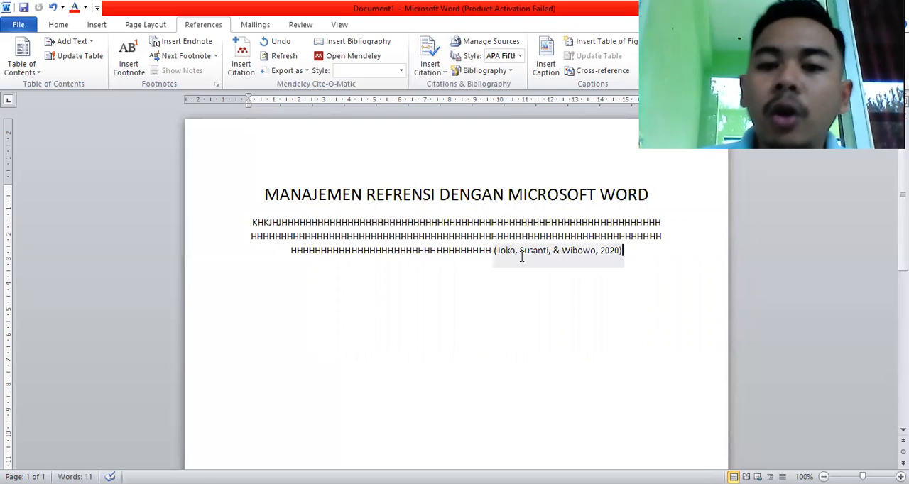
pyautogui.click(630, 258)
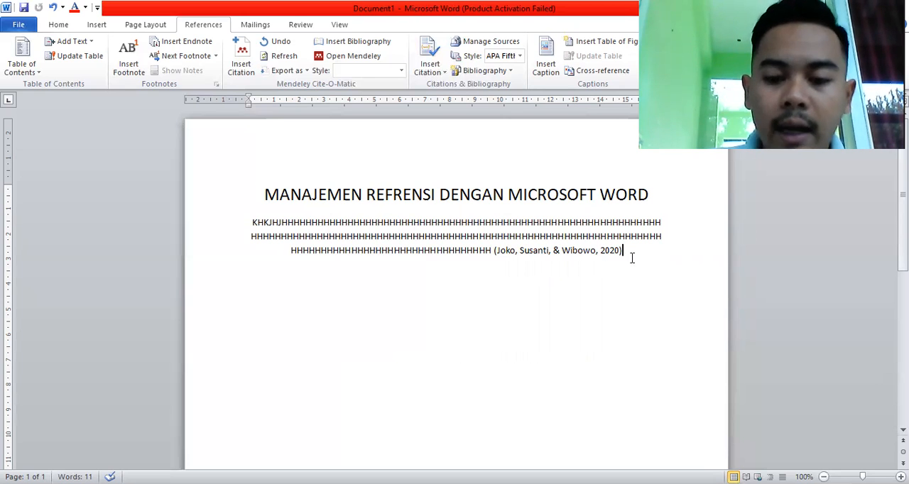
# Add a second paragraph of filler text made of repeated "k" and "h" letters below the cited paragraph.
pyautogui.press('Return')
pyautogui.write('kkkkhhhhhhhhhhhhhhhhhhhh')
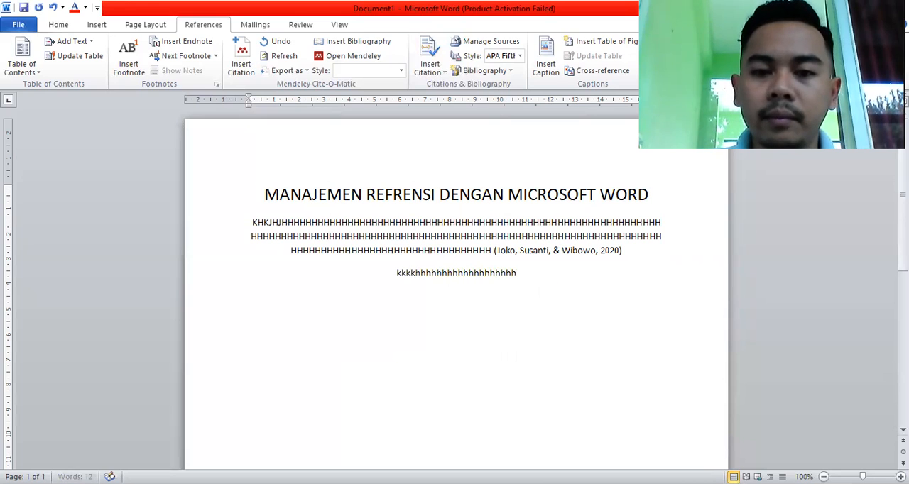
pyautogui.write('hhhhhhhhhhhhhhhhhhhhhhkkkkkkkkkkkkkkkkk')
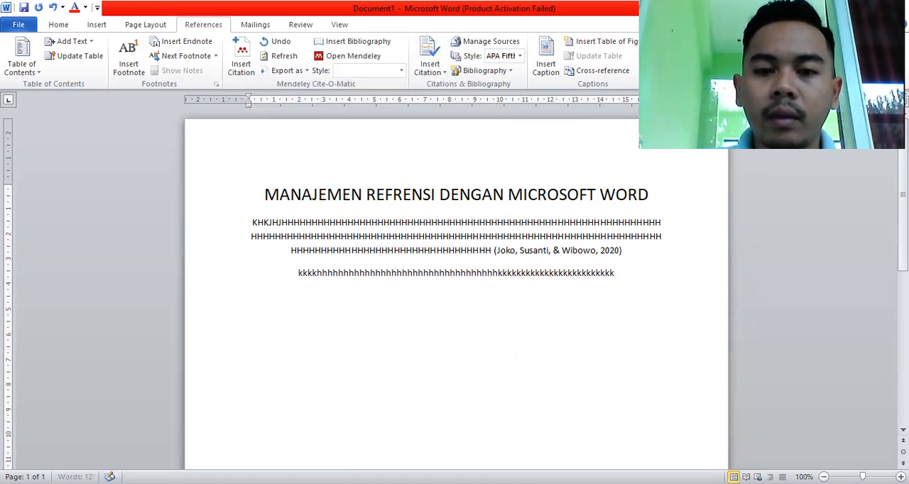
pyautogui.write('kkkkkkkkkkkkk')
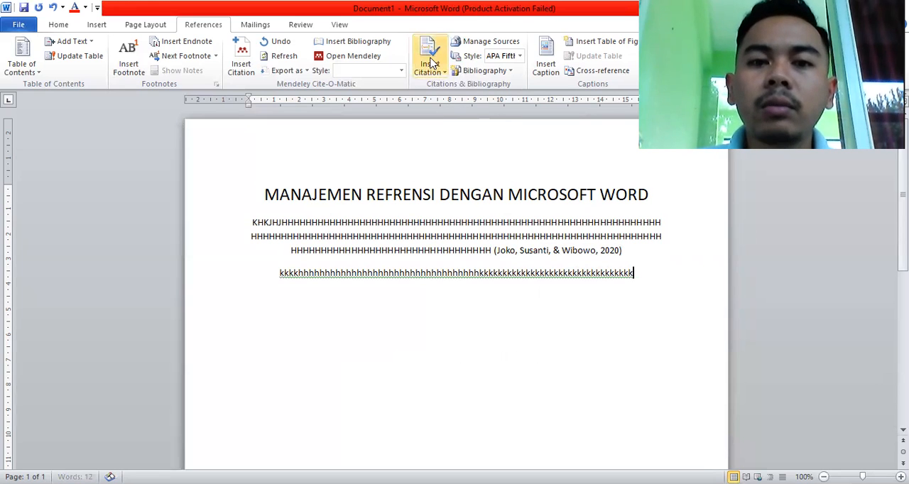
# Create a new citation source at the end of the filler paragraph and set its type to Journal Article.
pyautogui.click(431, 64)
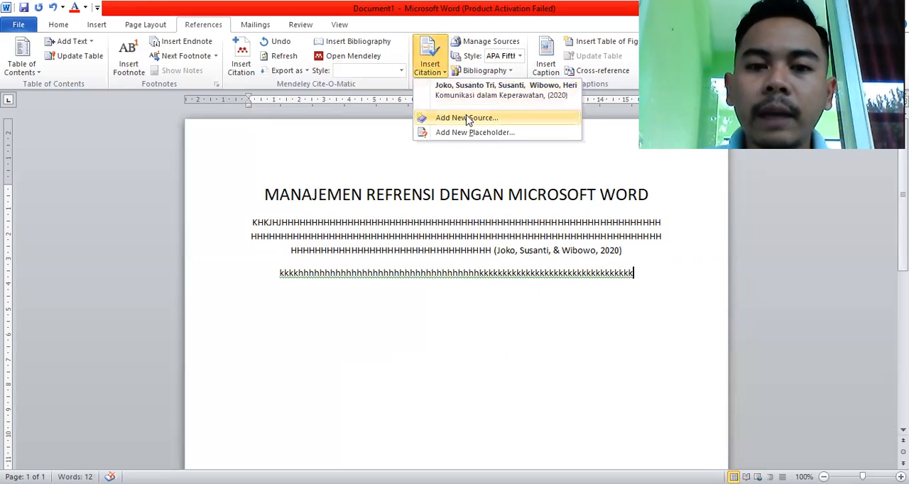
pyautogui.click(467, 119)
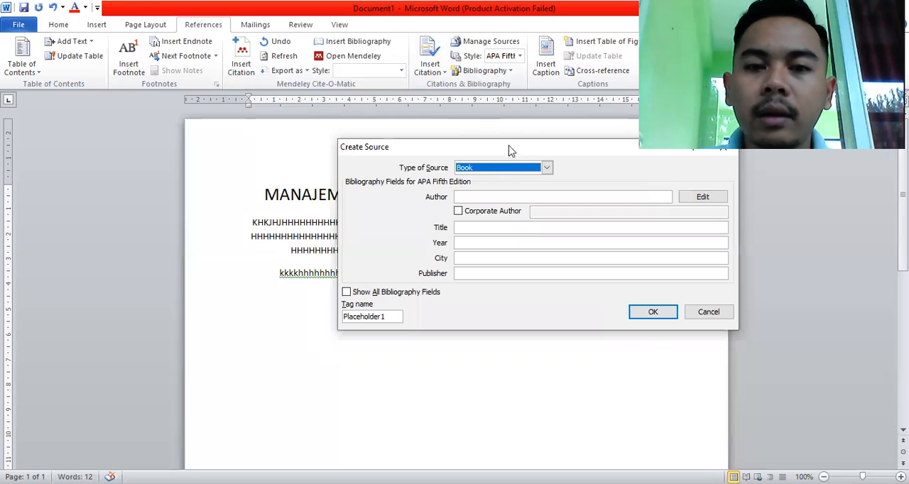
pyautogui.click(547, 168)
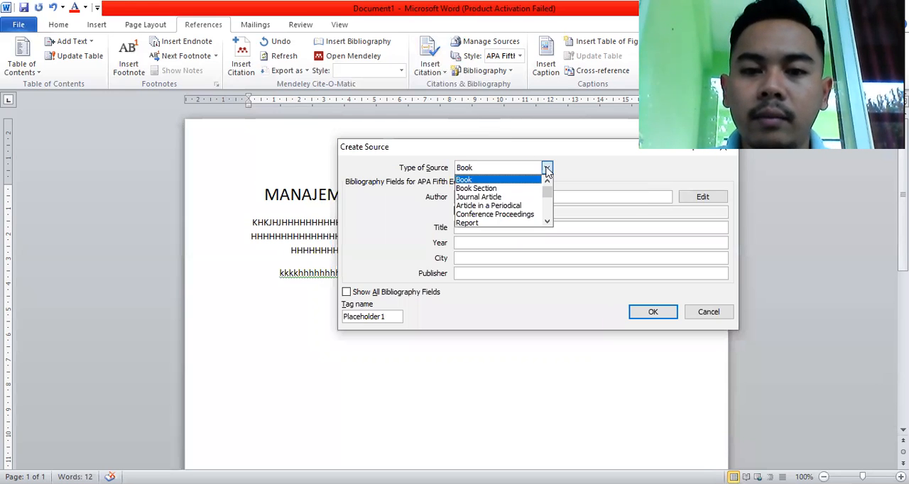
pyautogui.click(529, 198)
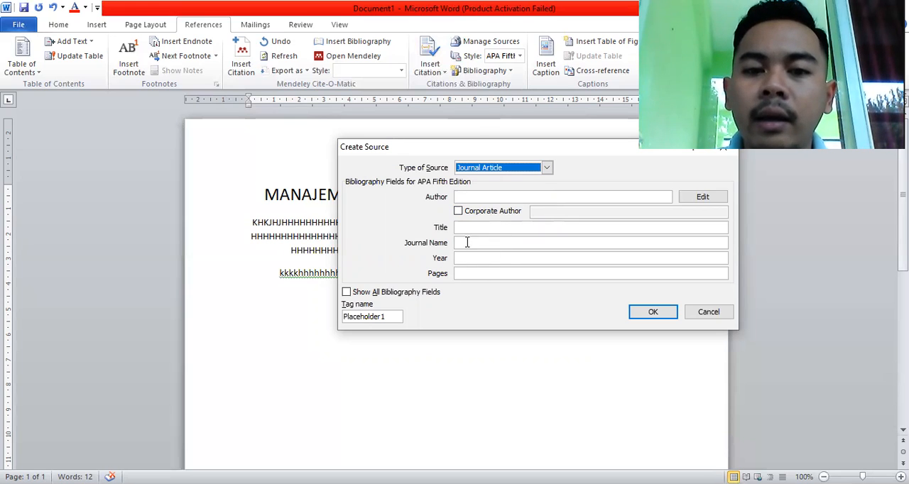
# Compare the fields of the Book and Book Section source types, and return the type to Journal Article.
pyautogui.click(546, 167)
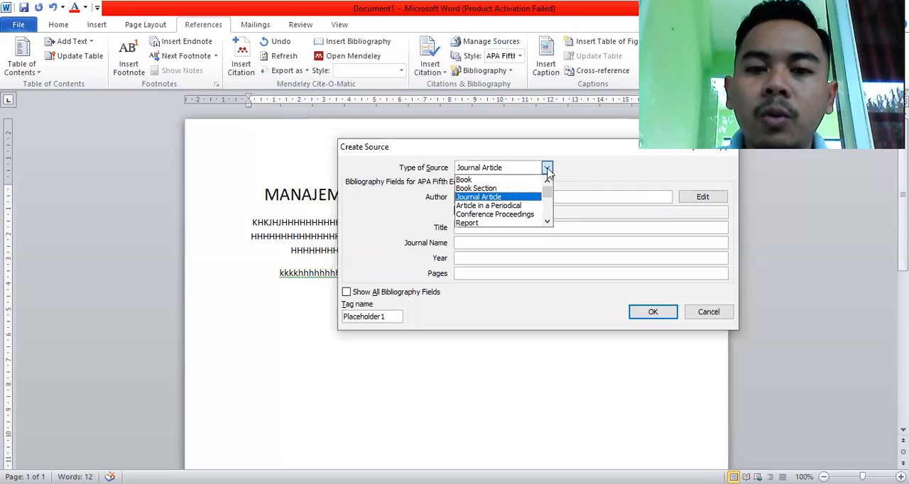
pyautogui.click(525, 182)
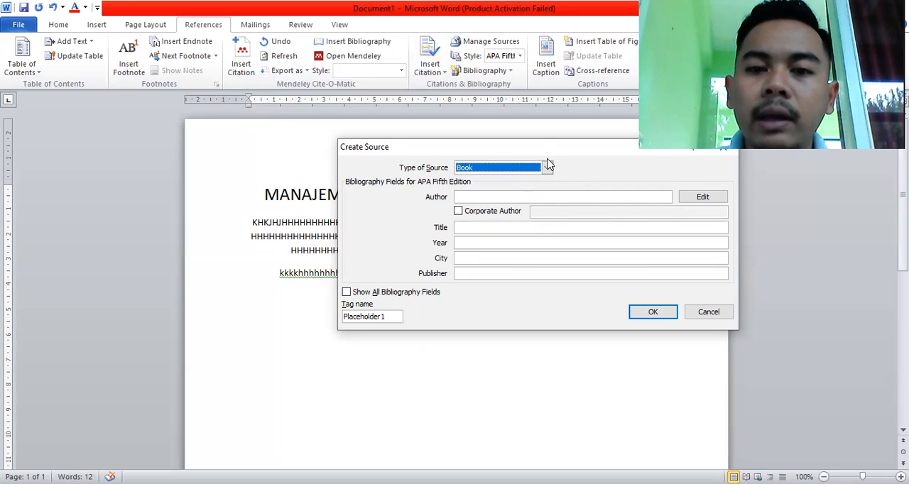
pyautogui.click(546, 168)
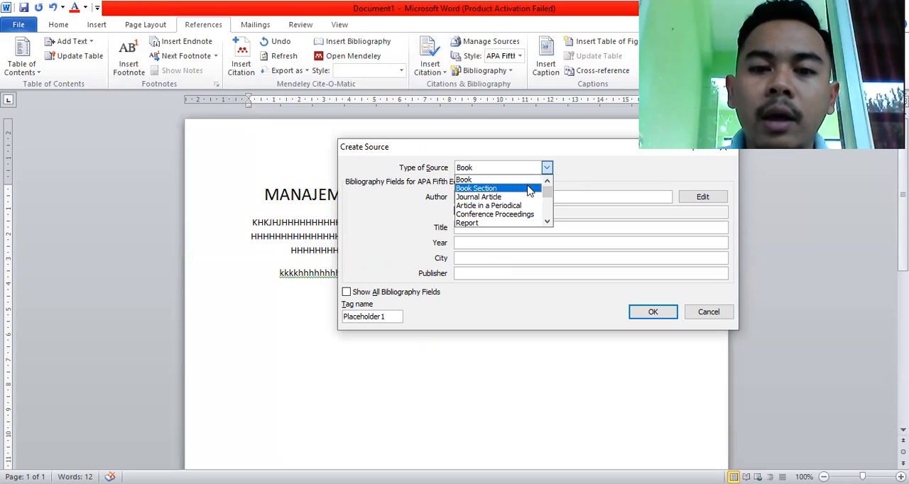
pyautogui.click(529, 188)
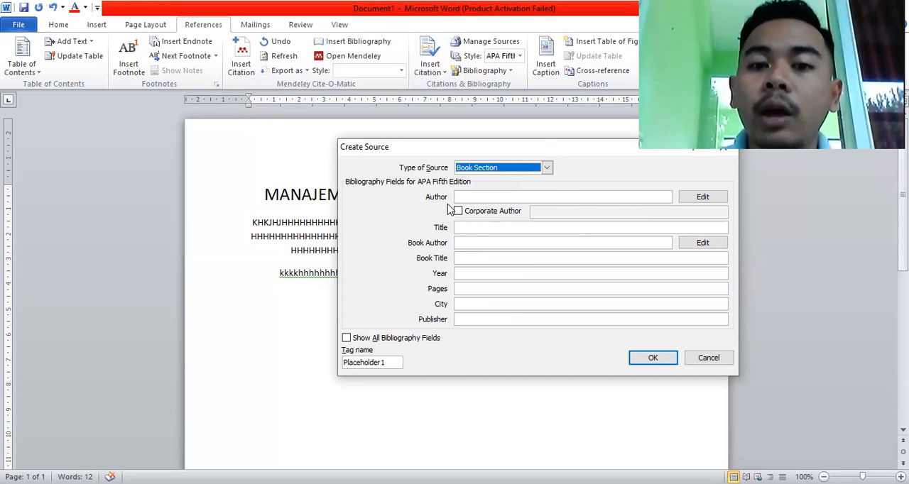
pyautogui.click(547, 168)
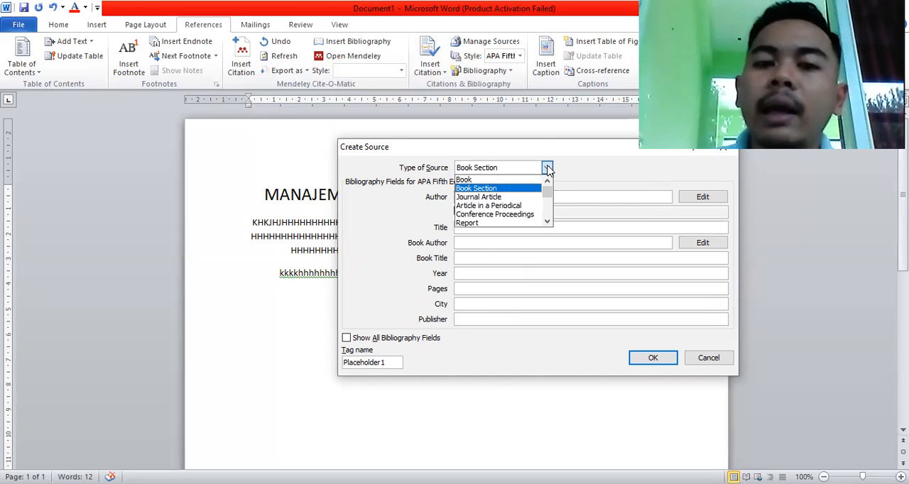
pyautogui.click(521, 198)
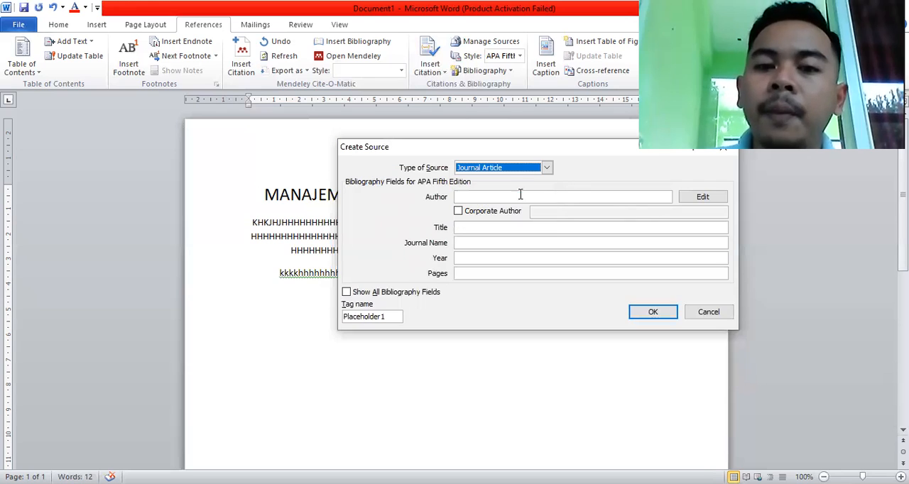
# Add the journal article's first author with last, first and middle names to the author list.
pyautogui.click(695, 199)
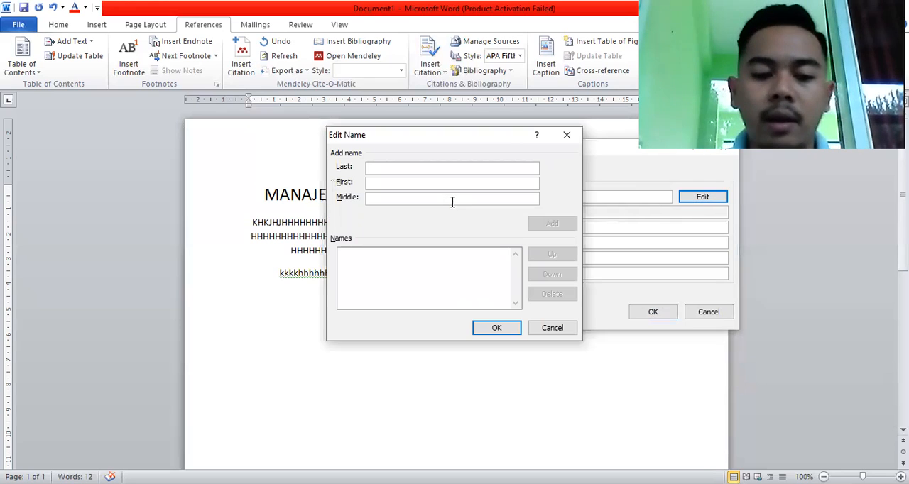
pyautogui.write('Rosyad')
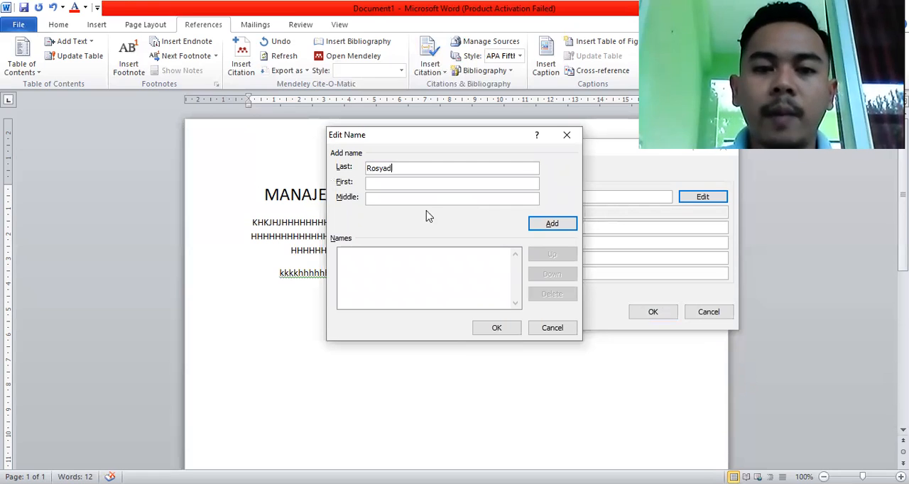
pyautogui.click(394, 182)
pyautogui.write('Ya')
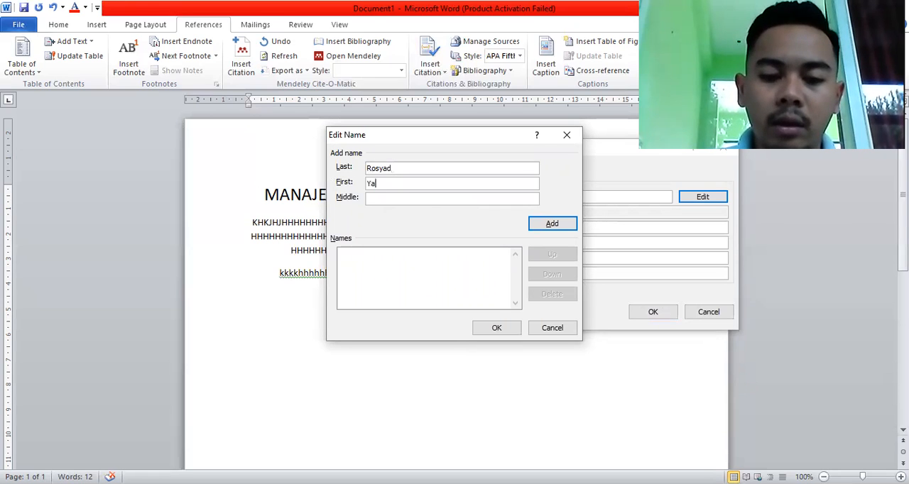
pyautogui.write('fi')
pyautogui.click(392, 200)
pyautogui.write('Sa')
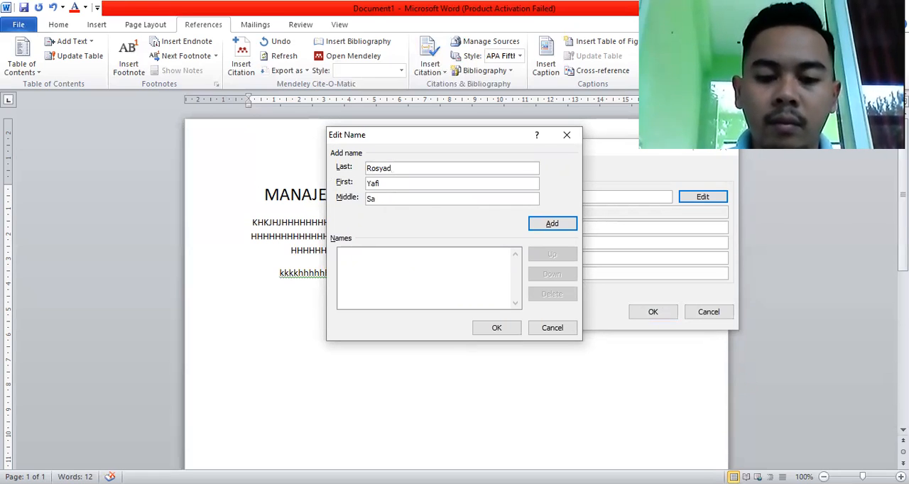
pyautogui.write('bila')
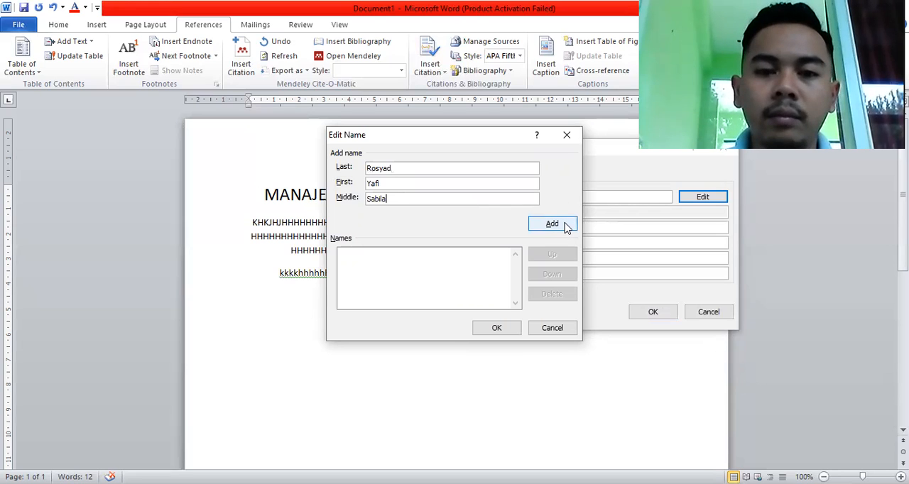
pyautogui.click(552, 224)
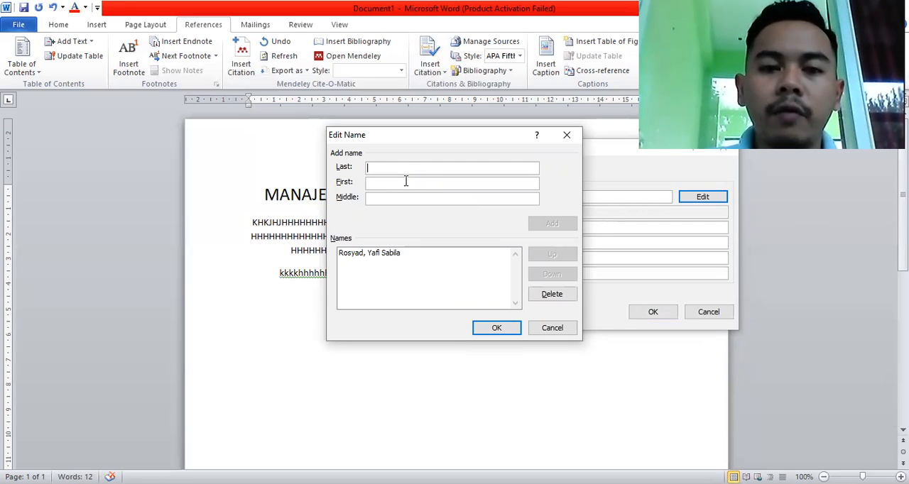
# Add a second author with last, first and middle names to the journal article's author list.
pyautogui.write('Kora')
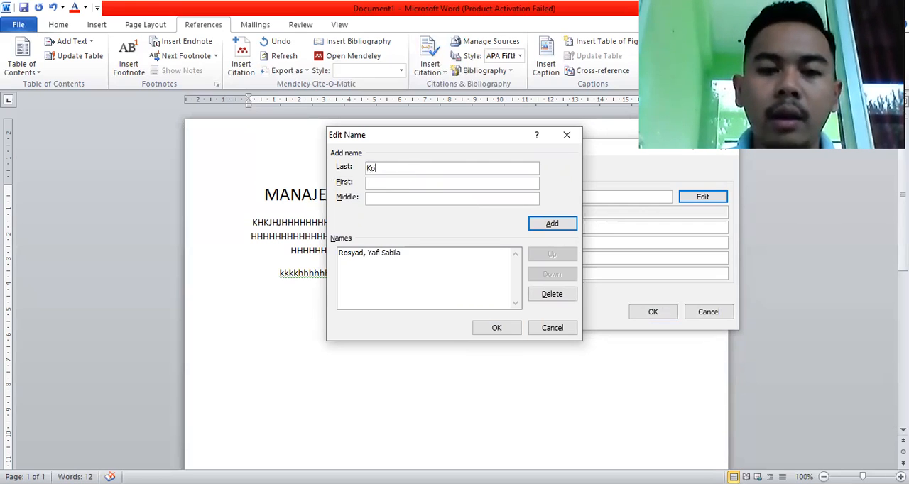
pyautogui.click(396, 183)
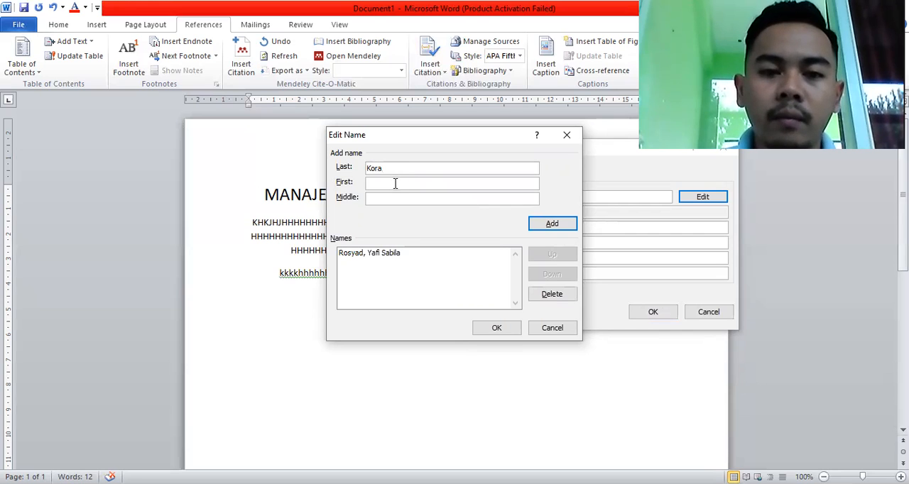
pyautogui.write('Fir')
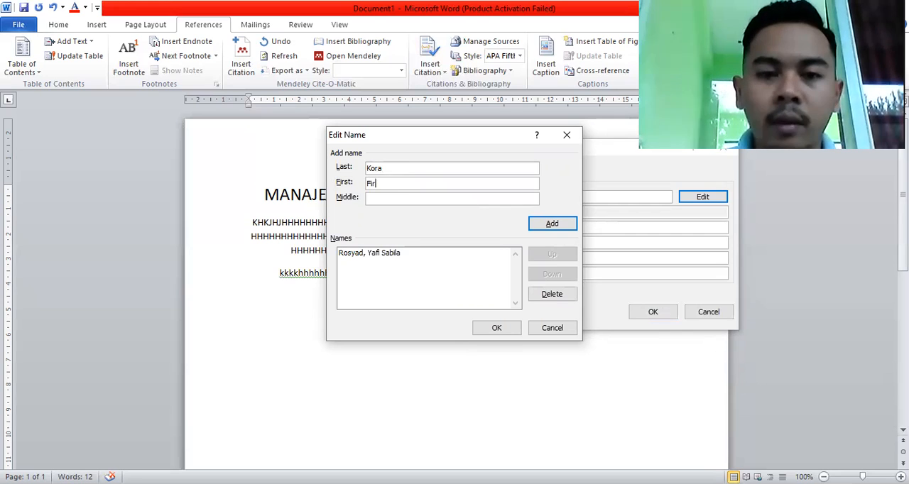
pyautogui.write('mina ')
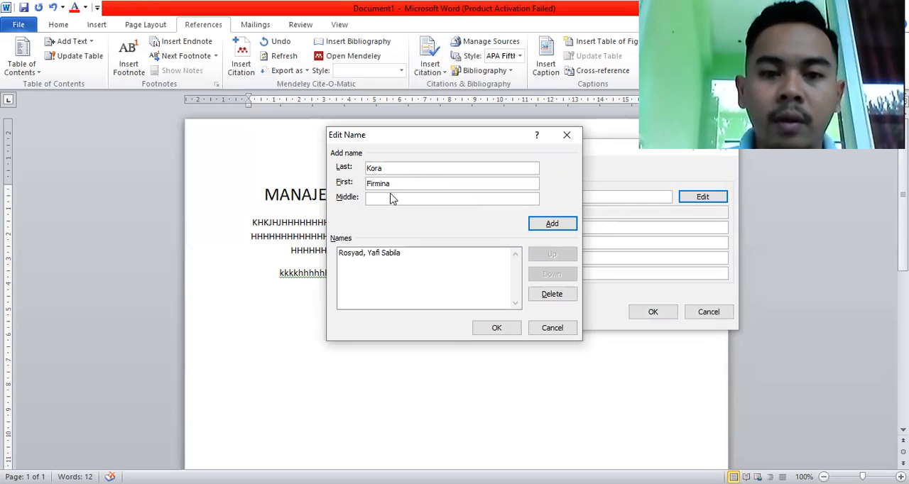
pyautogui.write('Ther')
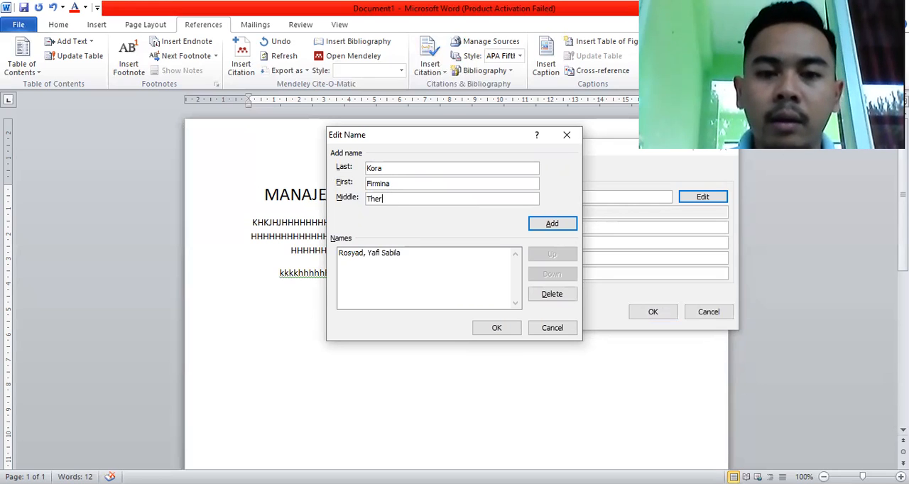
pyautogui.write('esia')
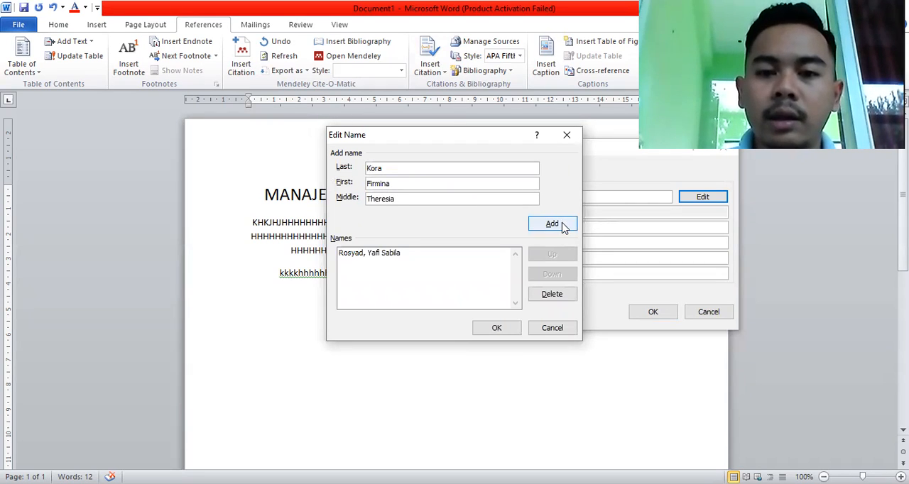
pyautogui.click(561, 226)
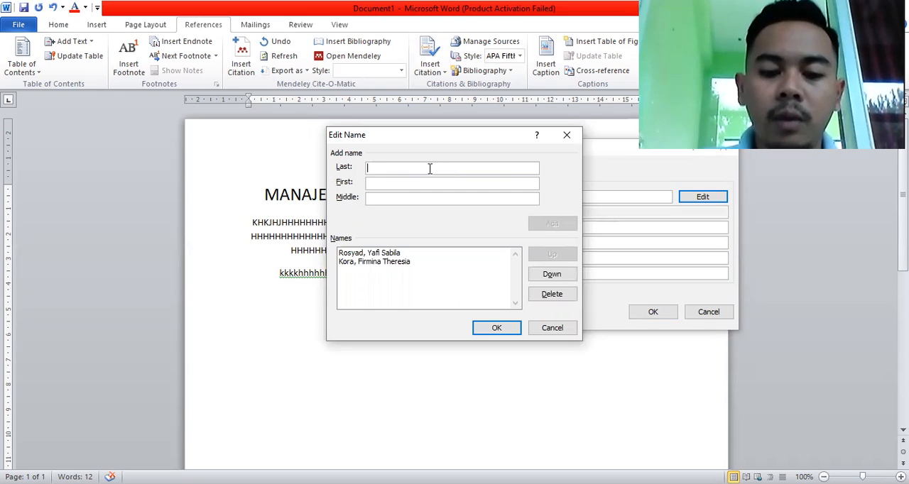
# Add a third author with last, first and middle names to the journal article's author list.
pyautogui.write('Taufik')
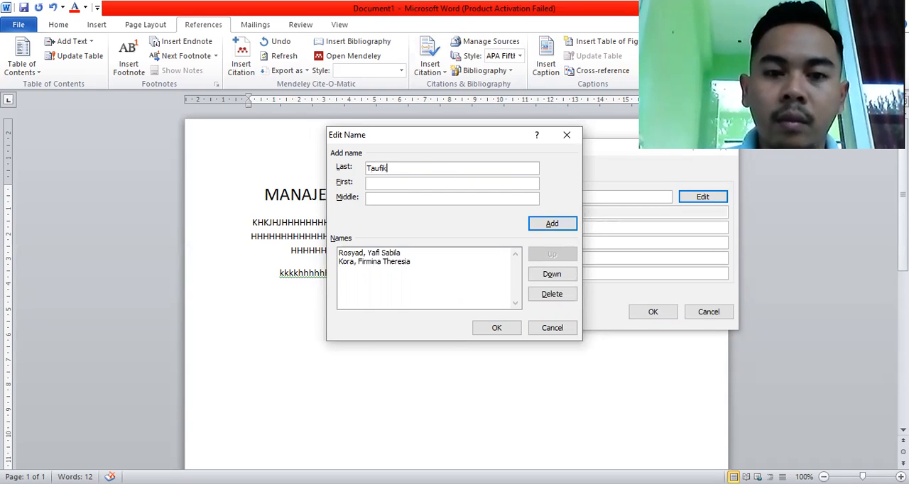
pyautogui.click(426, 180)
pyautogui.write('Muhammad')
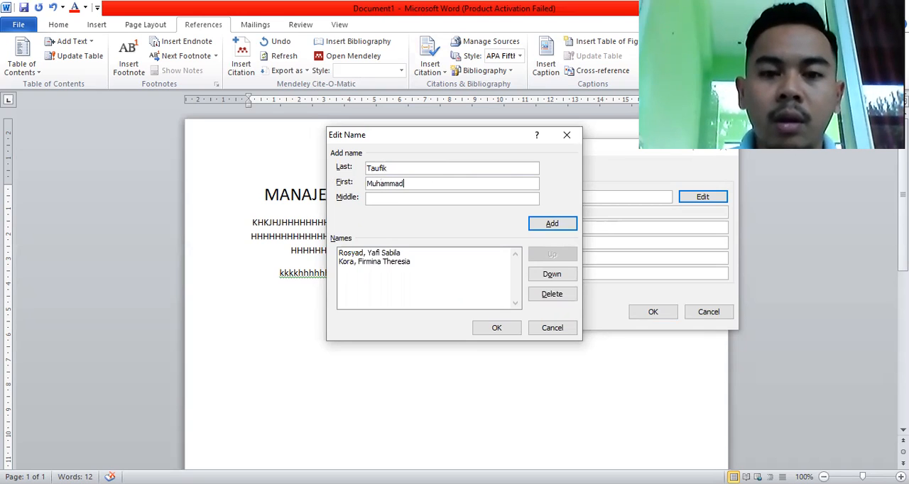
pyautogui.click(420, 197)
pyautogui.write('Andi')
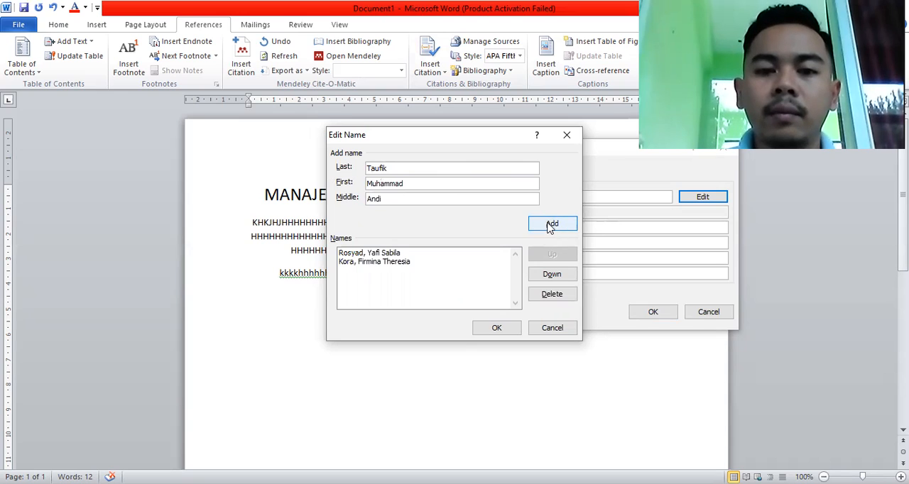
pyautogui.click(551, 224)
# Add a fourth author with last, first and middle names to the journal article's author list.
pyautogui.click(435, 172)
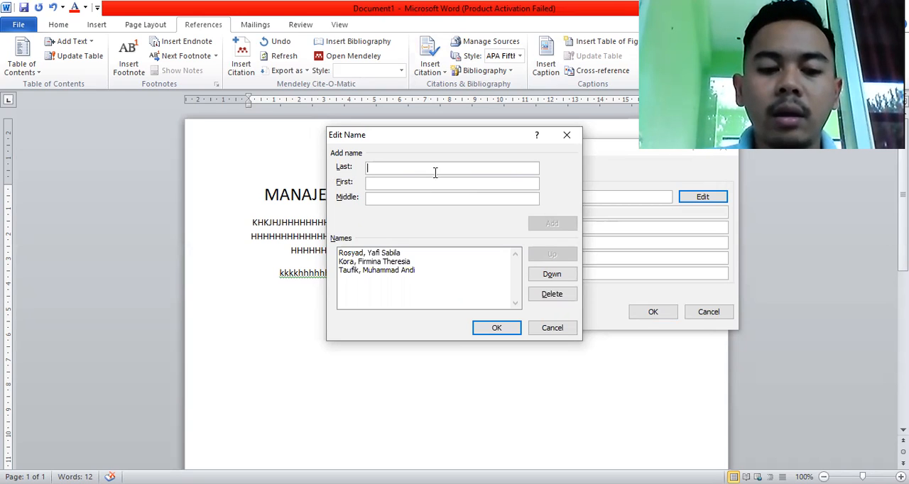
pyautogui.write('Purwanti')
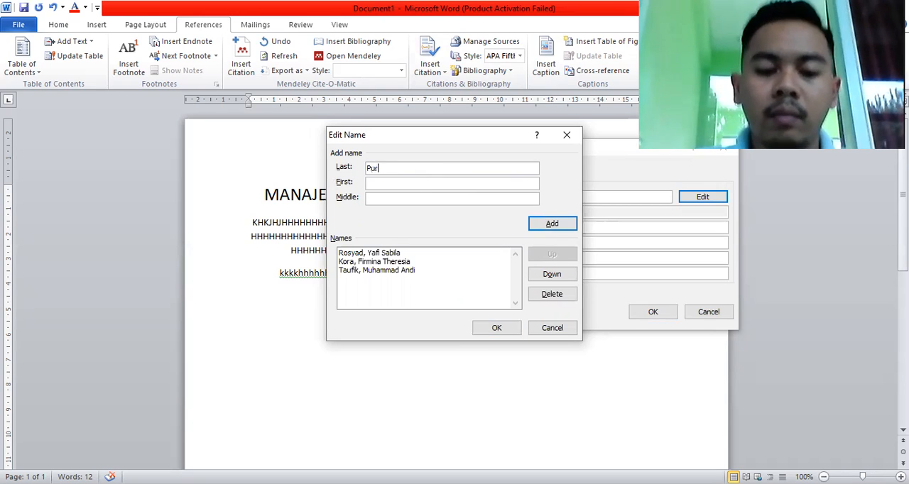
pyautogui.click(409, 184)
pyautogui.write('Wijayanti')
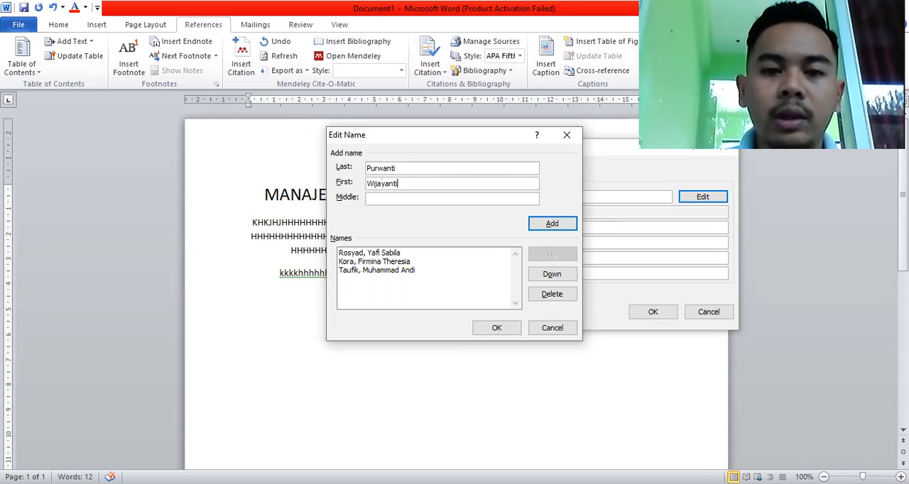
pyautogui.click(407, 198)
pyautogui.write('Sri')
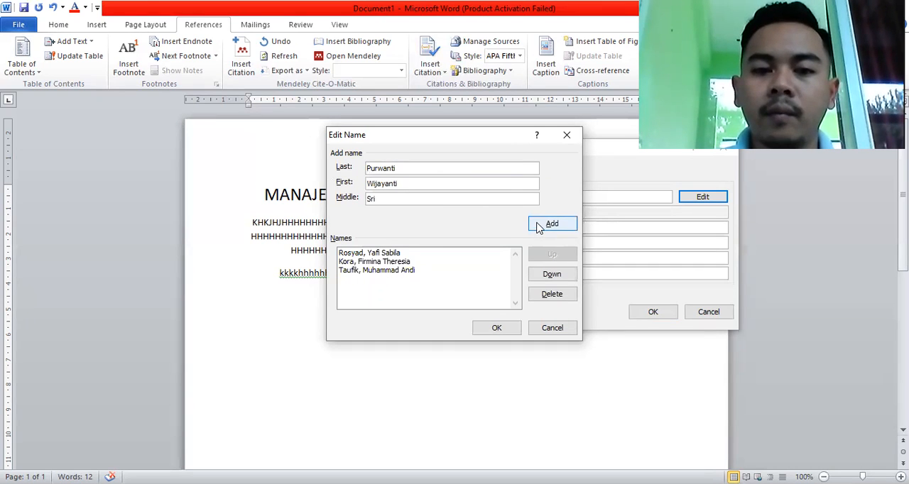
pyautogui.click(537, 226)
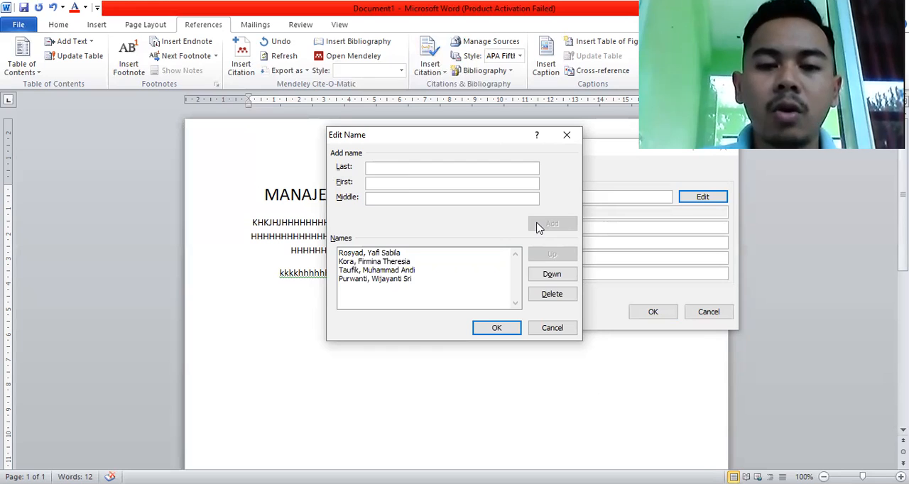
# Add a fifth author with last and first names only, and confirm the journal article's author list.
pyautogui.write('Susanto')
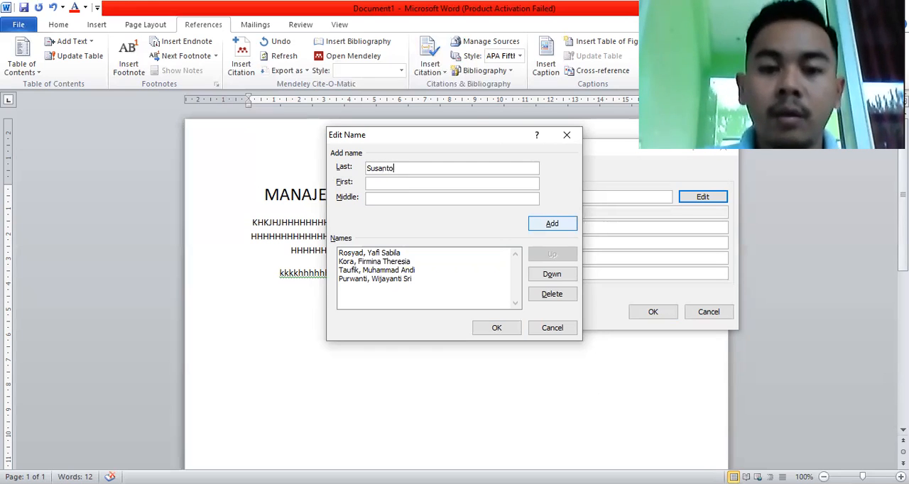
pyautogui.click(477, 183)
pyautogui.write('Joko')
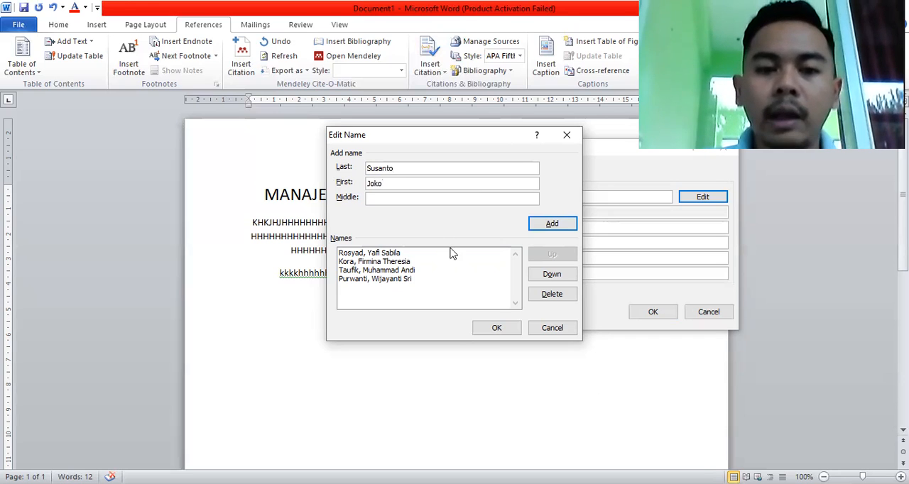
pyautogui.click(548, 227)
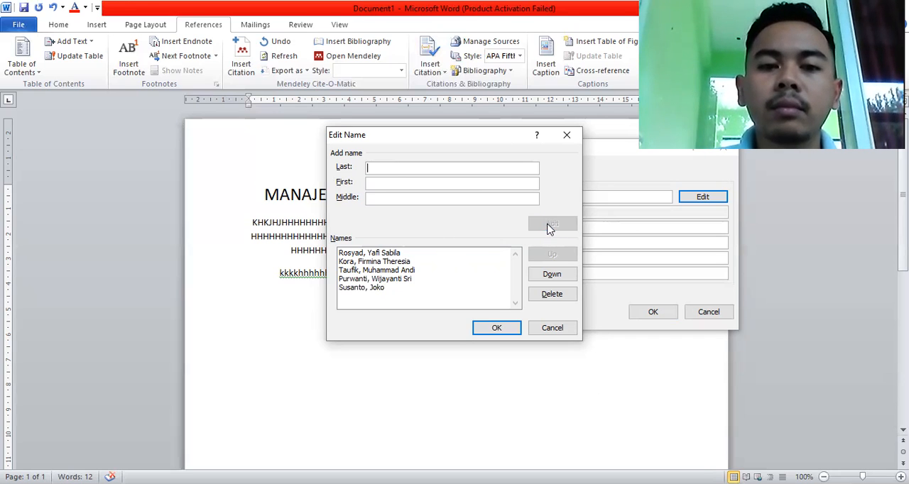
pyautogui.click(482, 331)
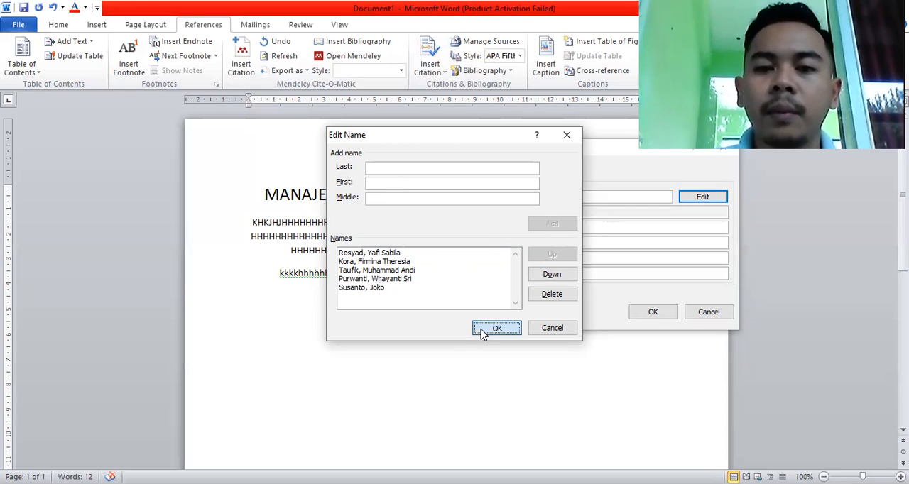
# Title the journal article "Hubungan komunikasi dengan kepuasan pasien DI RUMAH SAKIT WIJAYA KUSUMA".
pyautogui.click(520, 226)
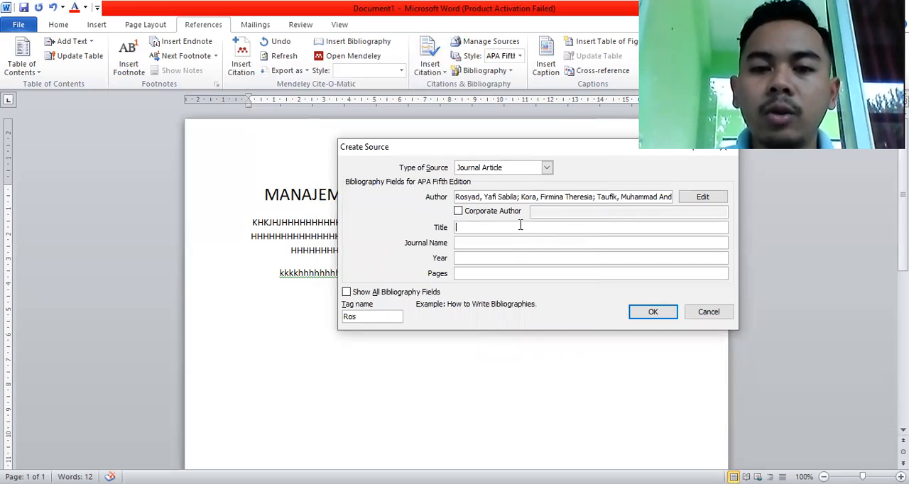
pyautogui.write('Hubun')
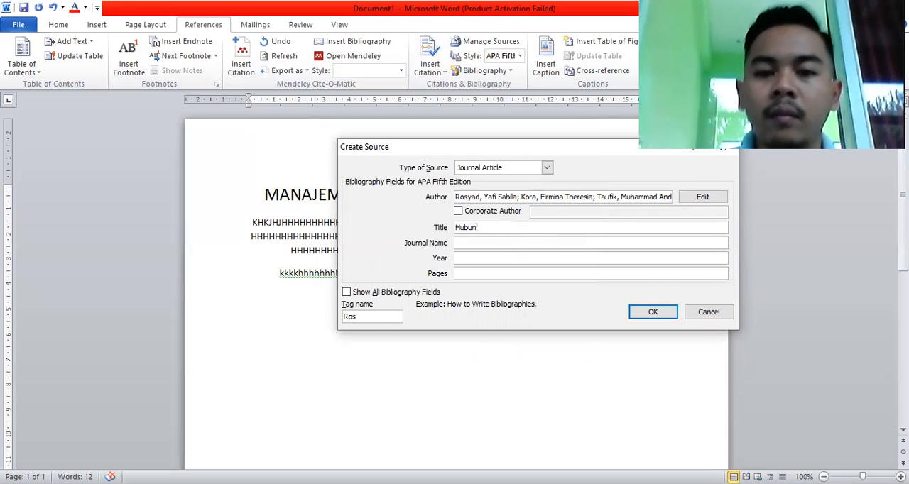
pyautogui.write('gan komuni')
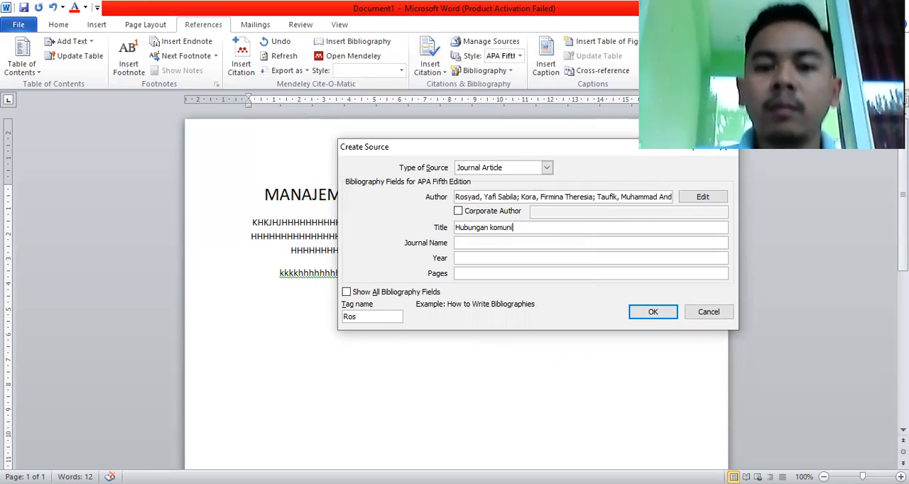
pyautogui.write('kasi dengan')
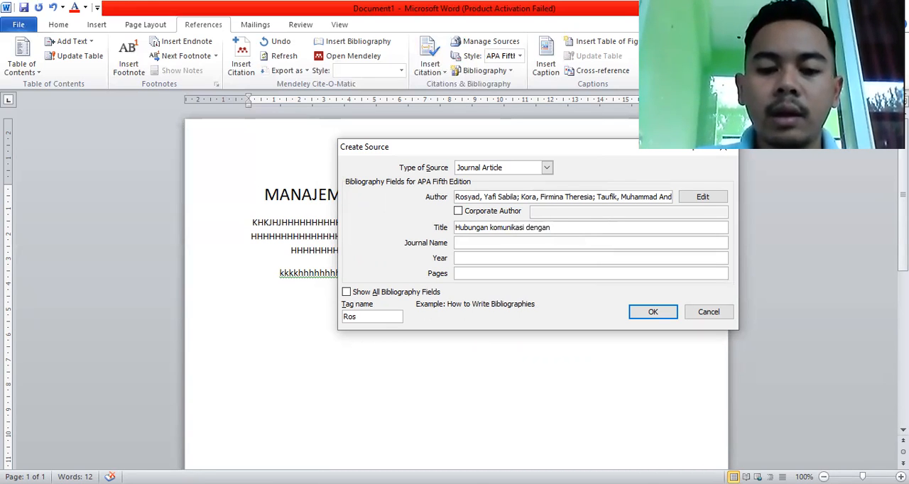
pyautogui.write(' kep')
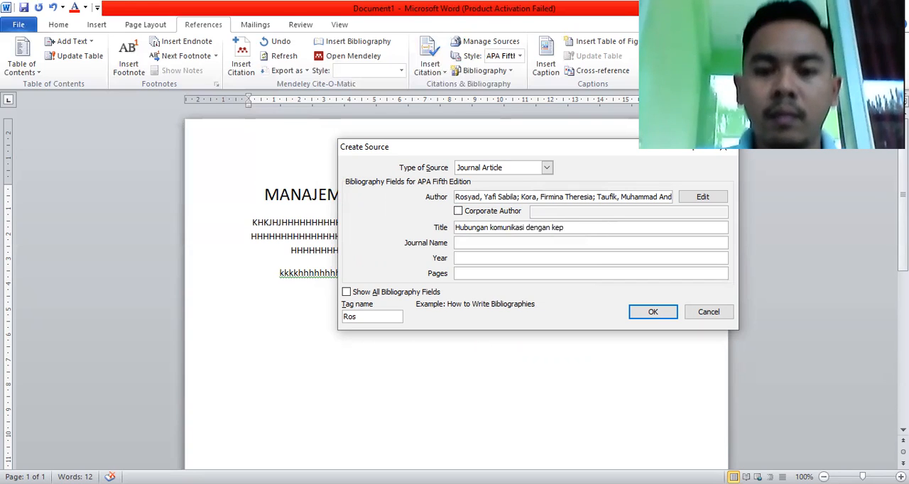
pyautogui.write('uasan')
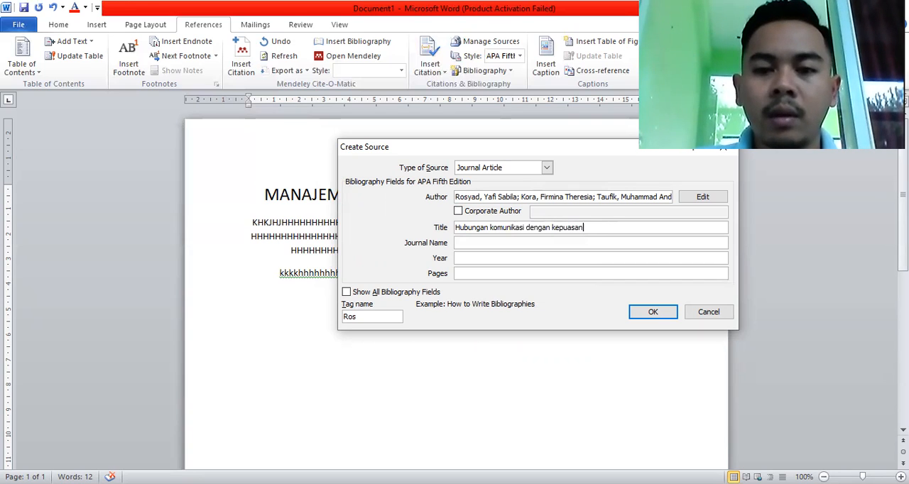
pyautogui.write(' pasien')
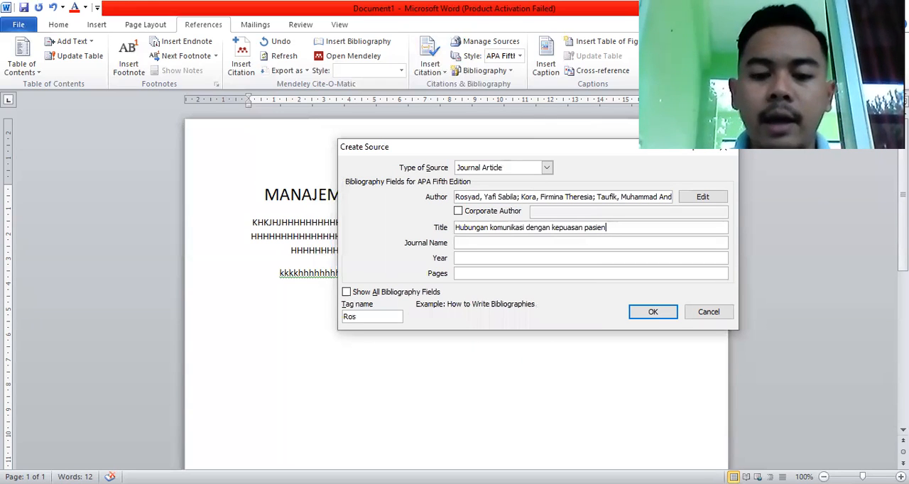
pyautogui.write(' DI')
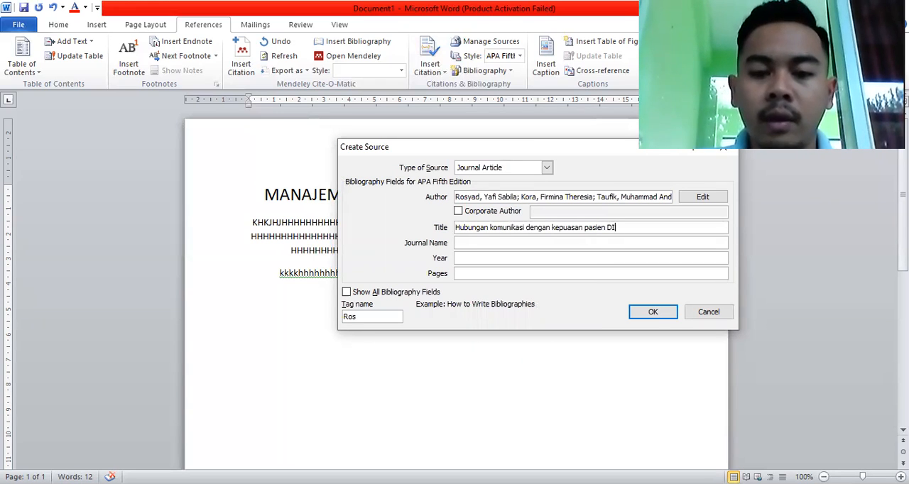
pyautogui.write(' RUMAH SAKIT')
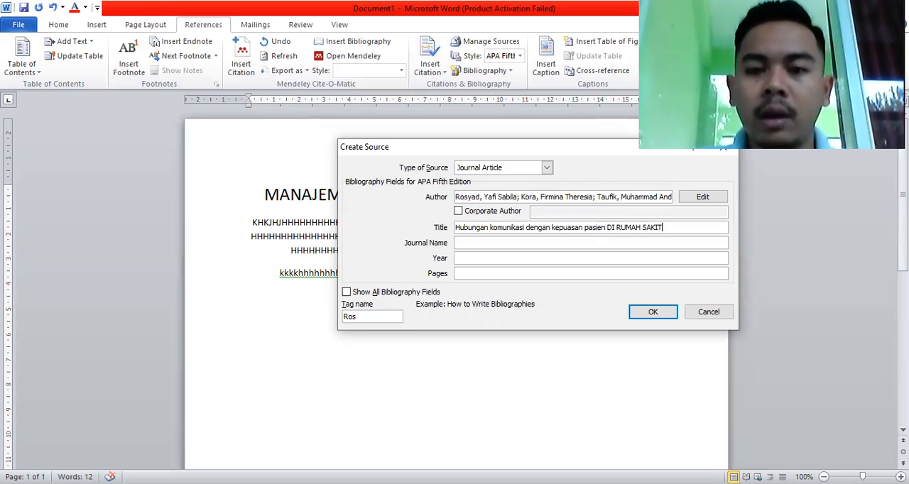
pyautogui.write(' WIJAY')
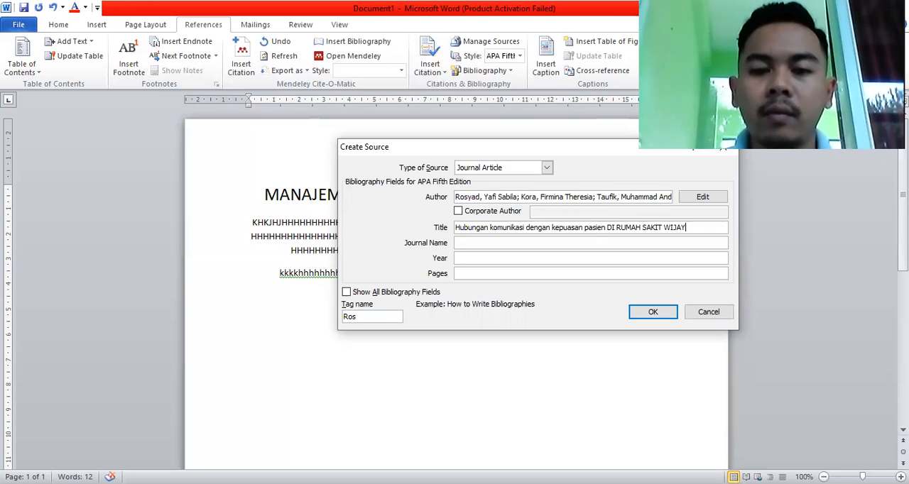
pyautogui.write('A KUSUMAH')
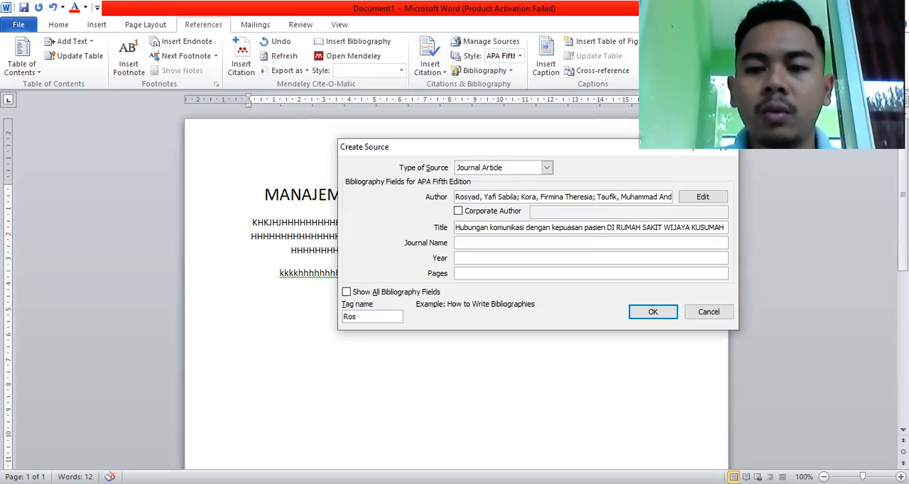
pyautogui.press('BackSpace')
# Set the article's journal name to "Jurnal komunikasi yogyakarta".
pyautogui.click(472, 245)
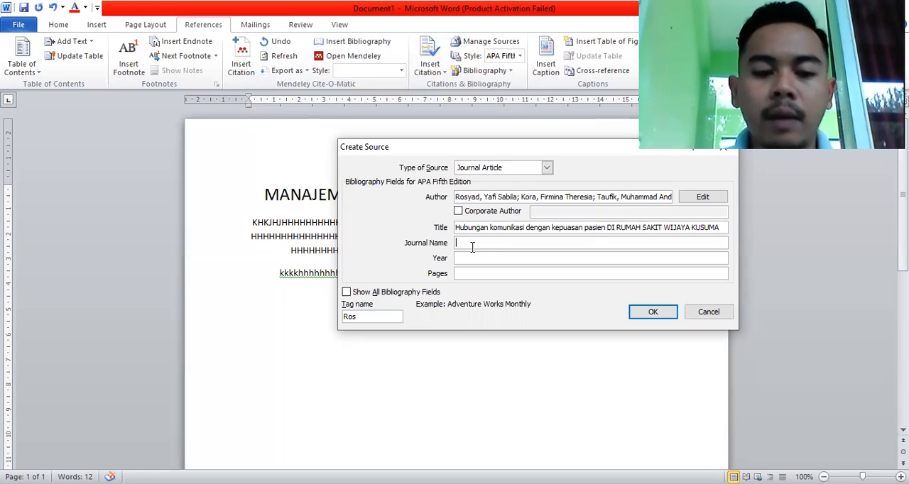
pyautogui.write('Jurnal')
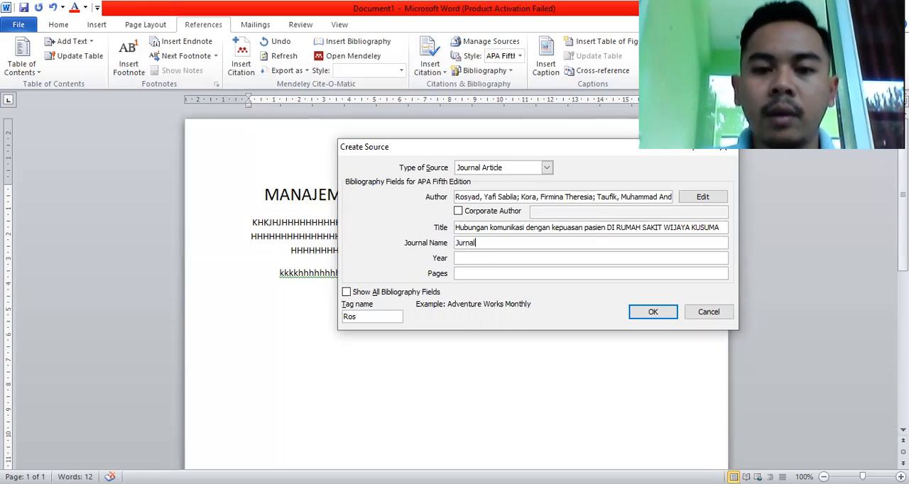
pyautogui.write(' komunika')
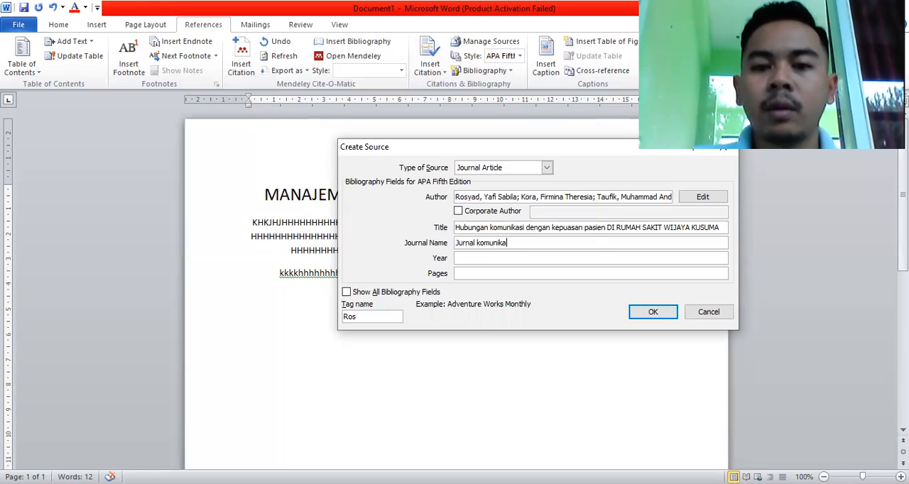
pyautogui.write('si yogyak')
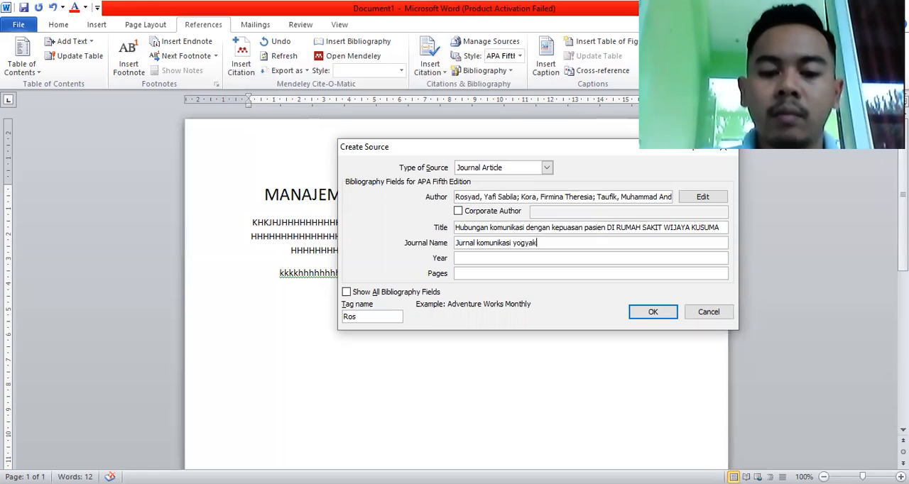
pyautogui.write('arta')
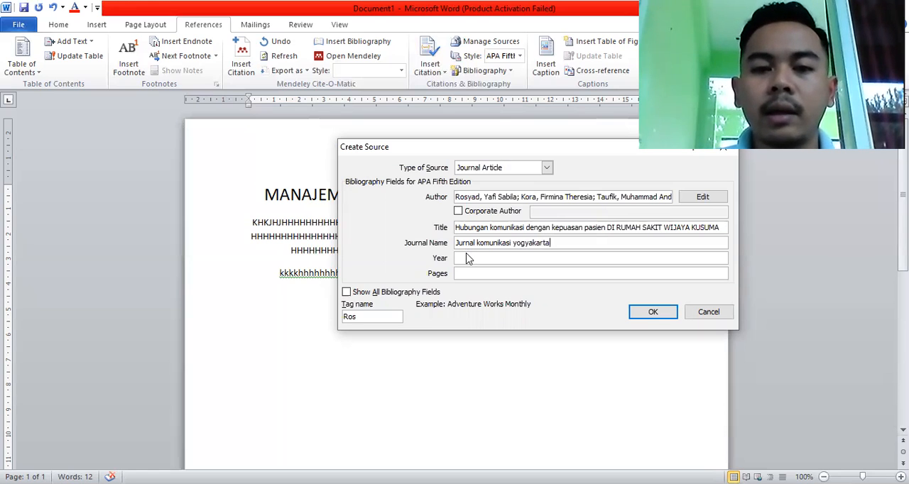
# Enter the year 2019 and pages 209-215, and save the source to cite it in the second paragraph.
pyautogui.click(467, 258)
pyautogui.write('2019')
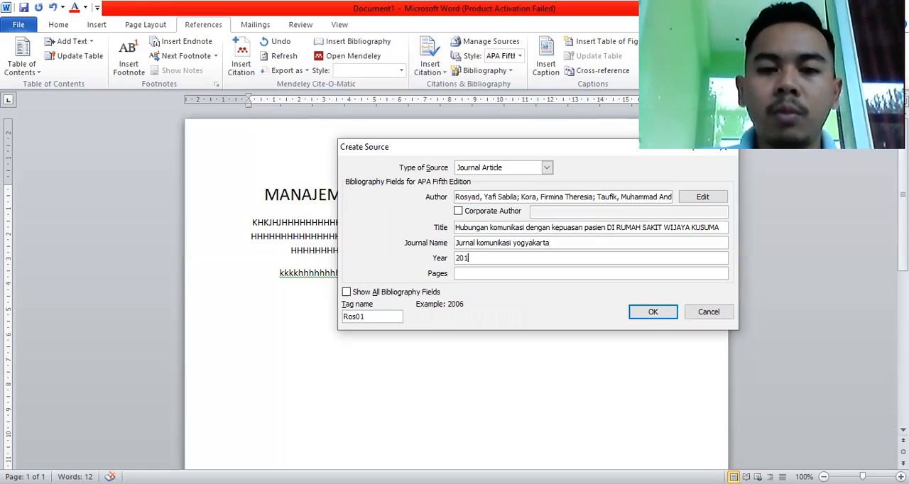
pyautogui.click(480, 273)
pyautogui.write('209')
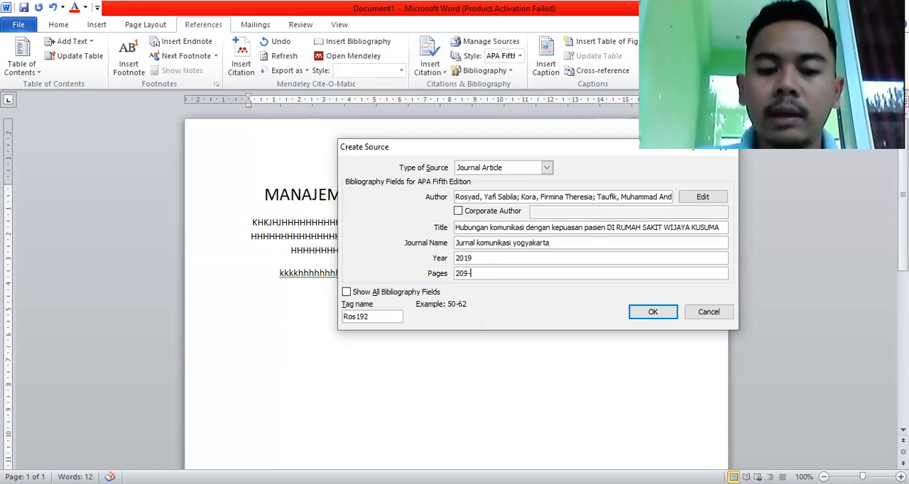
pyautogui.write('-215')
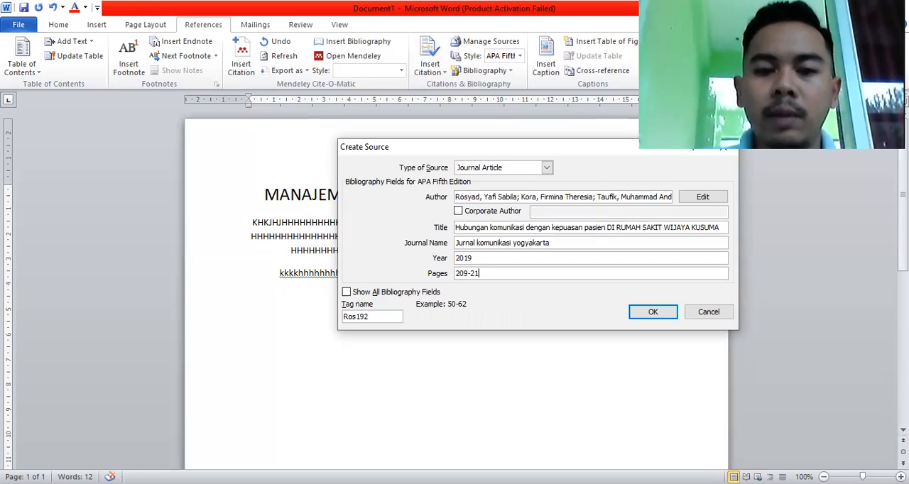
pyautogui.click(654, 313)
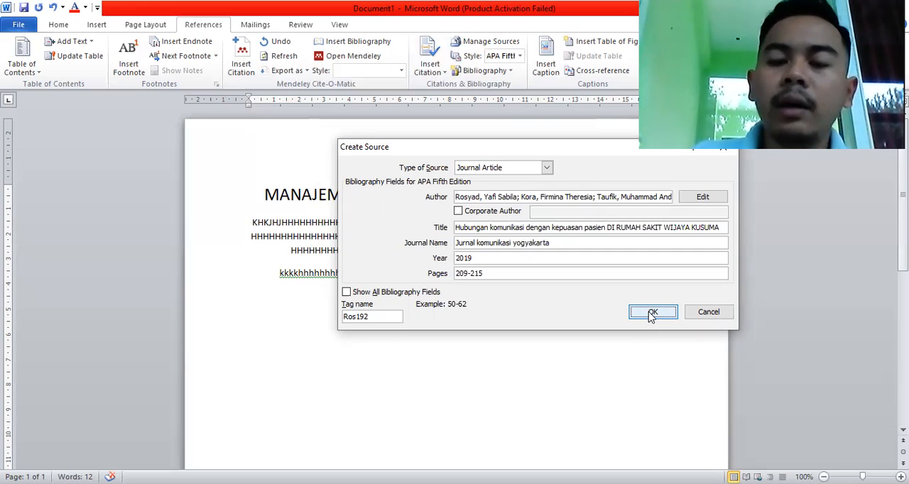
pyautogui.click(651, 314)
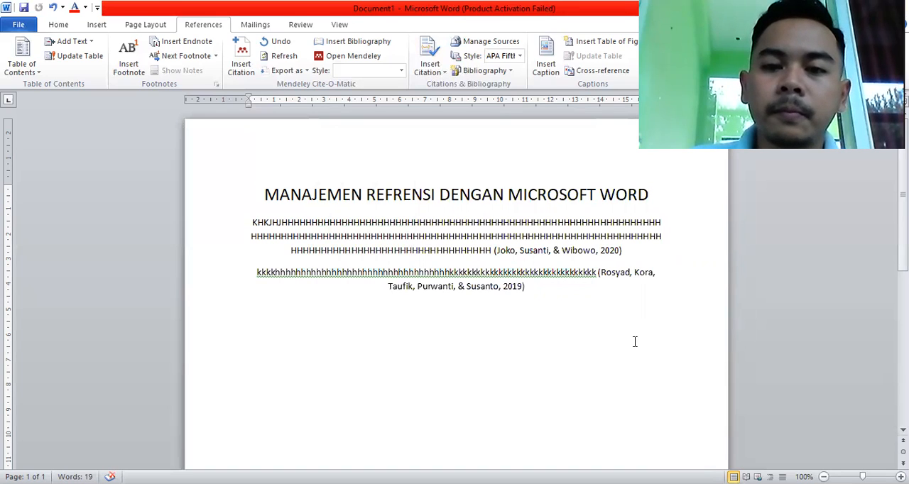
# Try to delete characters directly inside the citation at the end of the second paragraph.
pyautogui.click(608, 274)
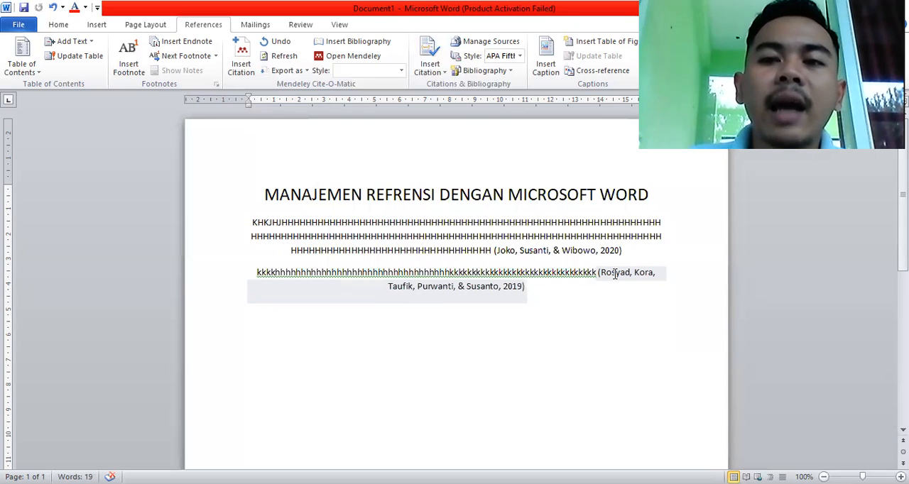
pyautogui.click(501, 287)
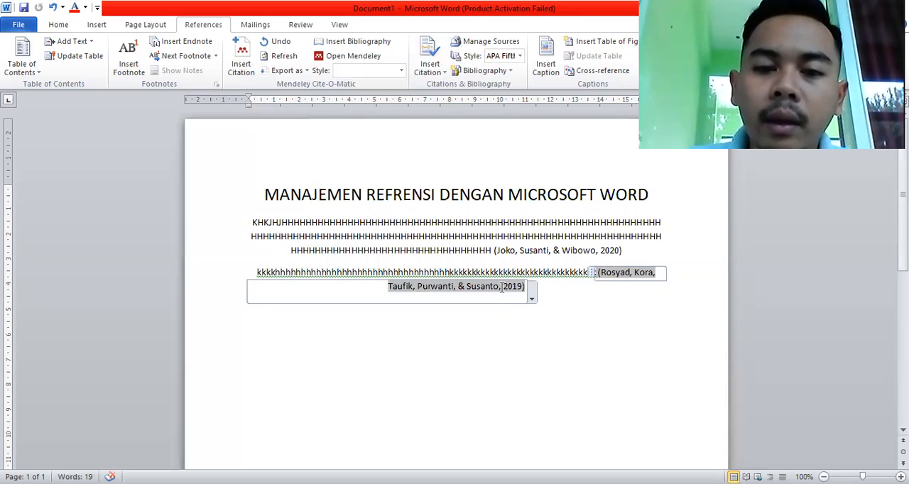
pyautogui.press('BackSpace')
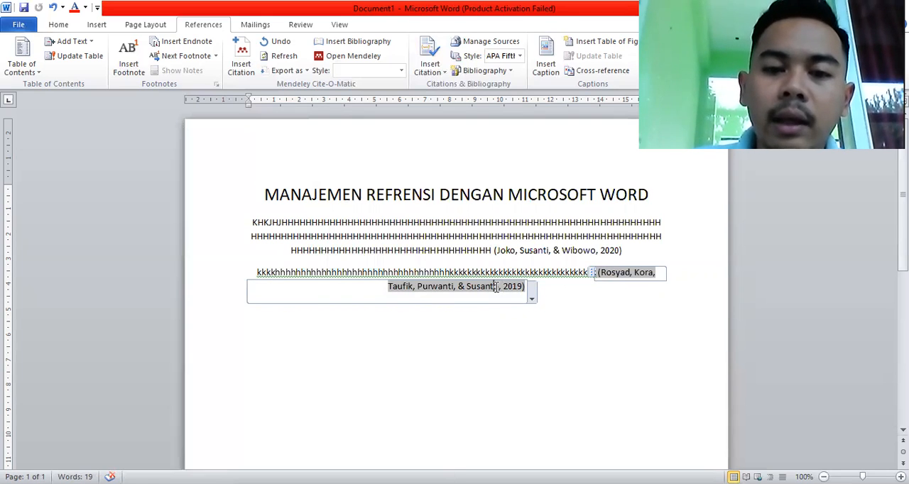
pyautogui.press('BackSpace')
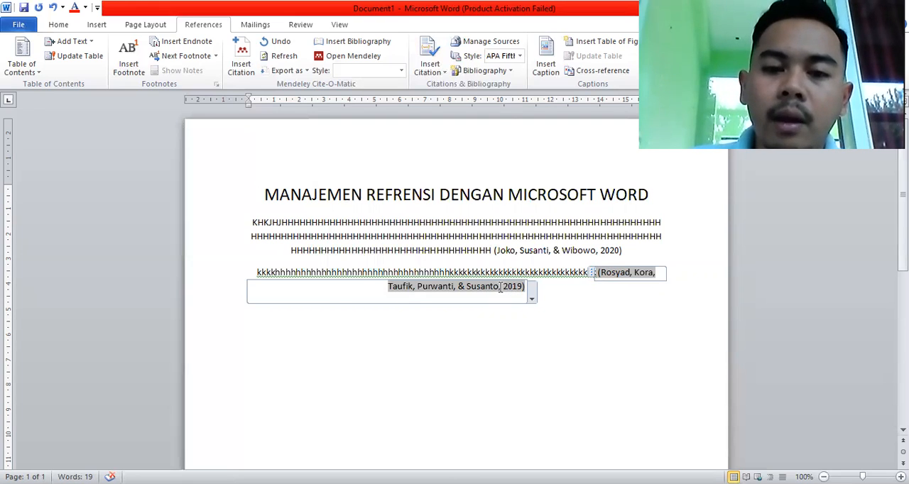
# Edit the second paragraph's citation to suppress the author.
pyautogui.rightClick(533, 301)
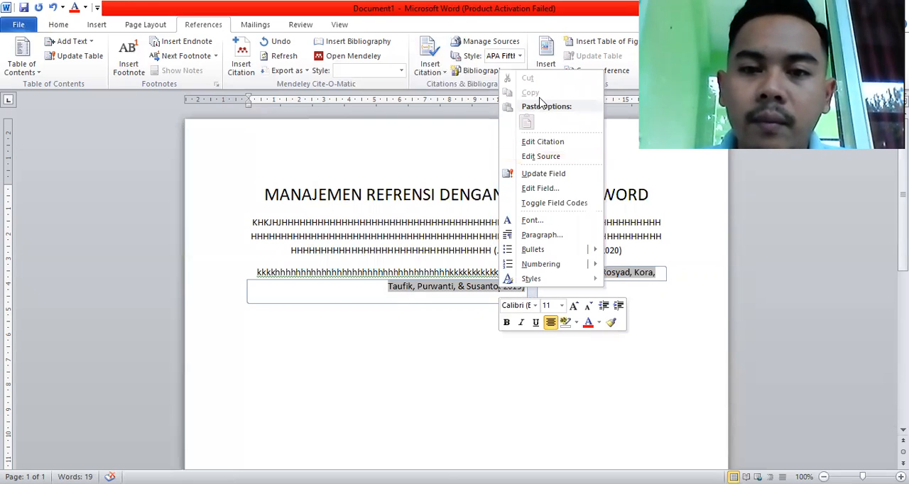
pyautogui.click(541, 142)
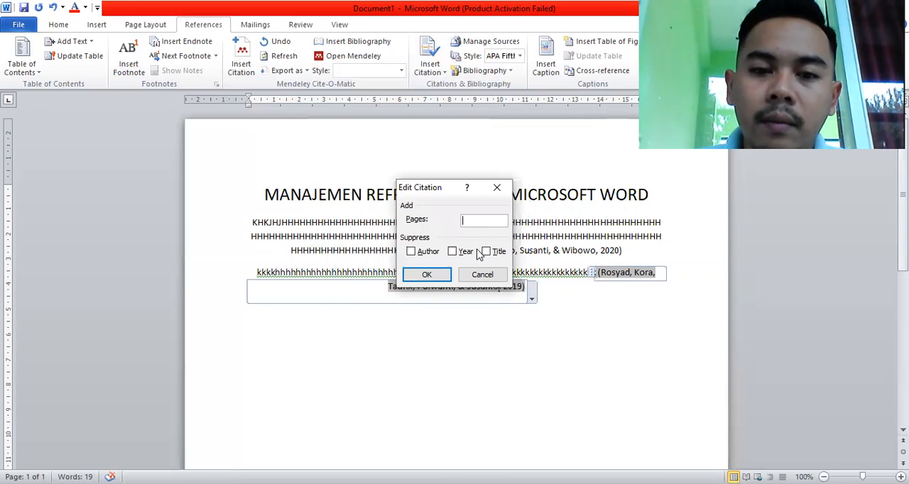
pyautogui.click(434, 255)
pyautogui.click(430, 277)
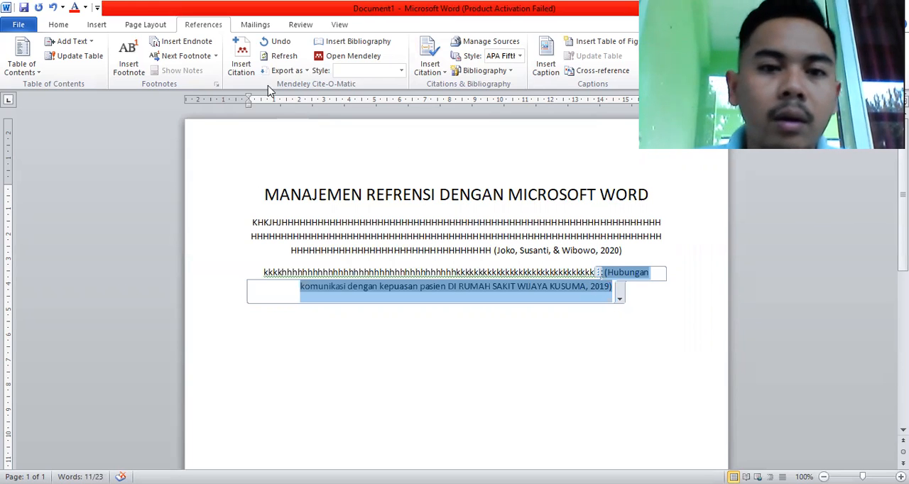
# Edit the second paragraph's citation again to stop suppressing the author.
pyautogui.click(619, 296)
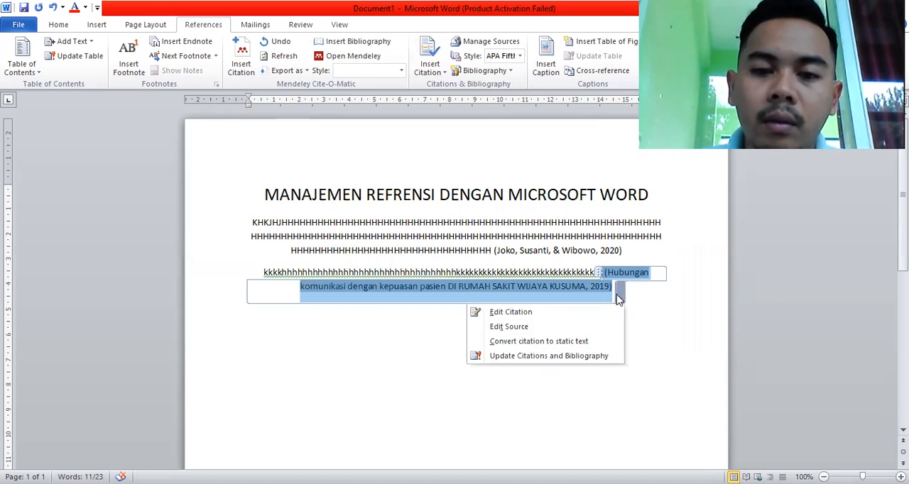
pyautogui.click(580, 316)
pyautogui.click(423, 252)
pyautogui.click(427, 276)
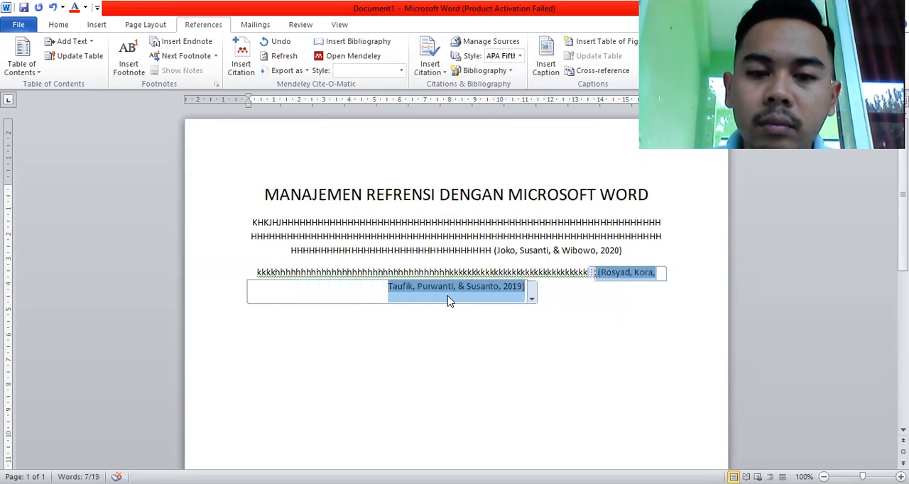
# Add a new paragraph below the second citation with the text "Daftar pustaka".
pyautogui.click(445, 287)
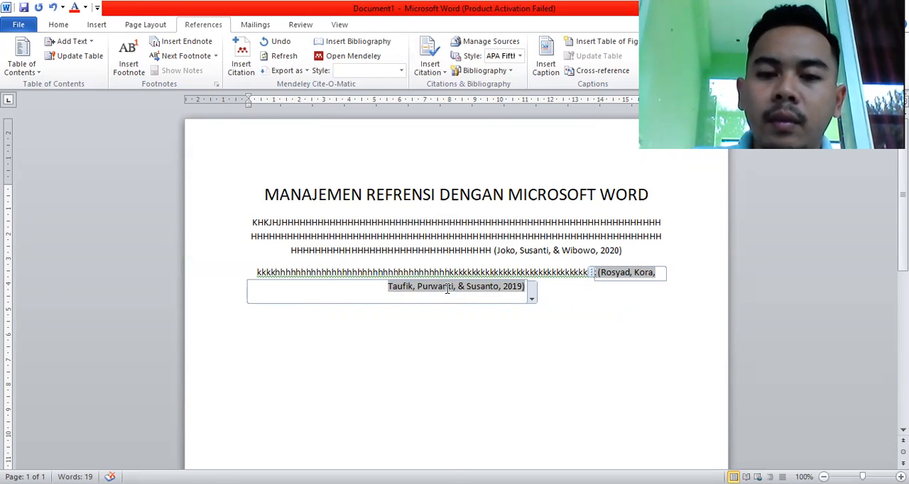
pyautogui.press('Return')
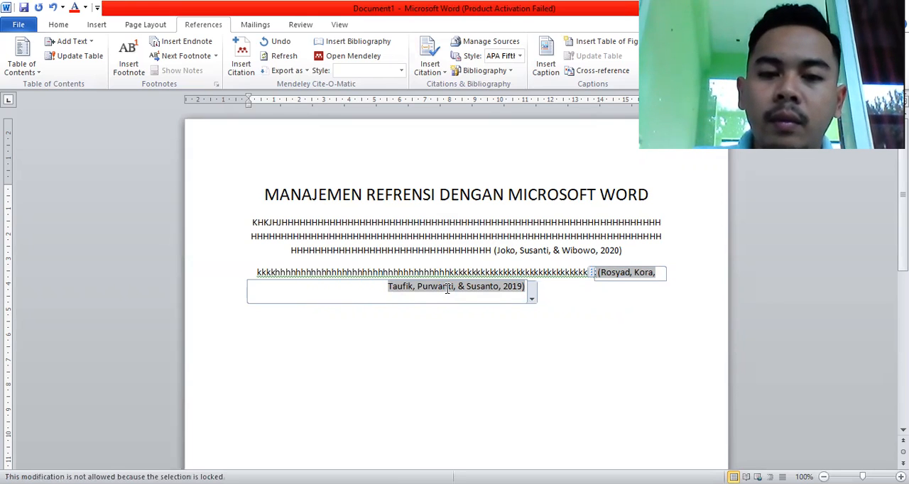
pyautogui.click(561, 297)
pyautogui.press('Return')
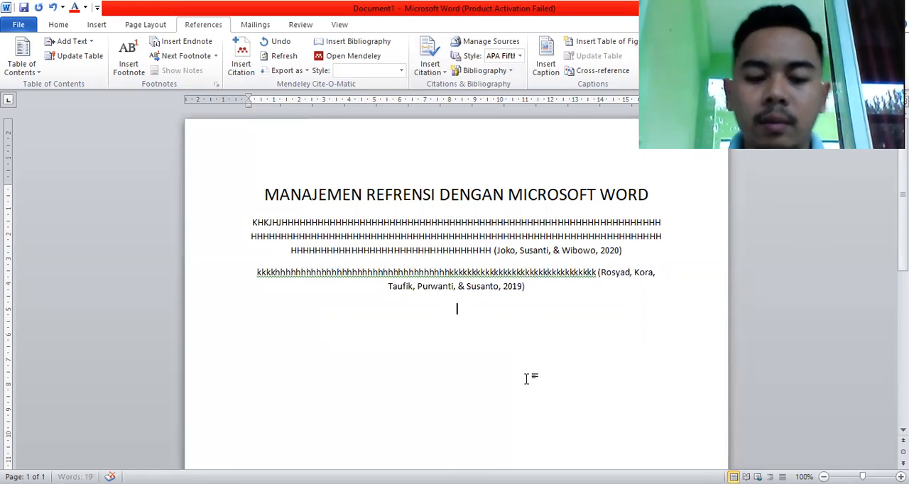
pyautogui.write('Daft')
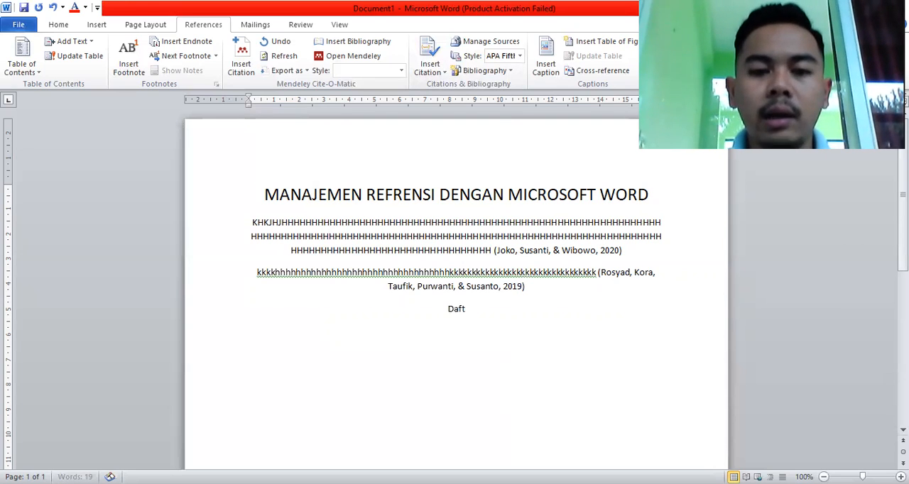
pyautogui.write('ar pUsta')
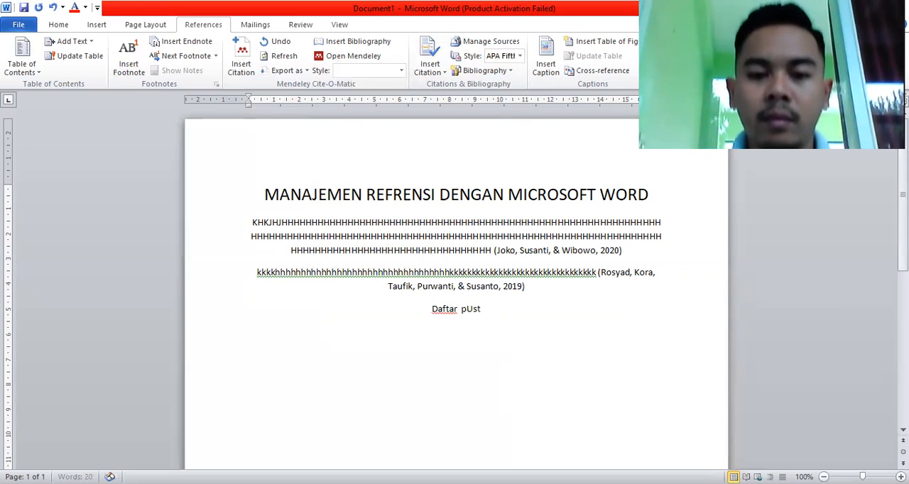
pyautogui.press('BackSpace')
pyautogui.press('BackSpace')
pyautogui.press('BackSpace')
pyautogui.press('BackSpace')
pyautogui.write('ustaka')
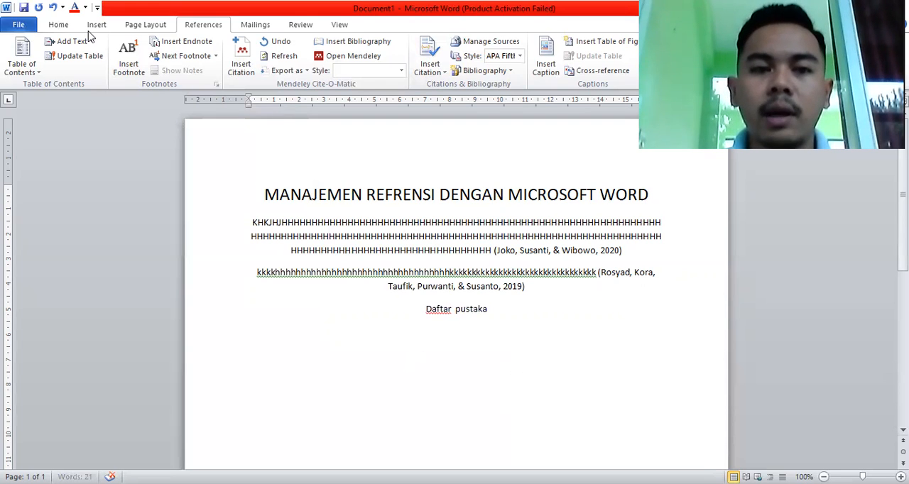
# Left-align the "Daftar pustaka" line, put a blank line above it and start a new paragraph below it.
pyautogui.click(61, 25)
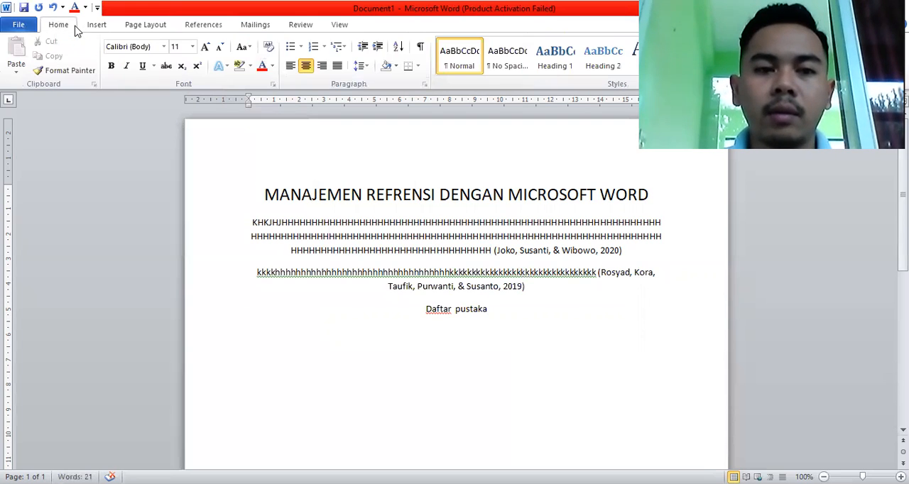
pyautogui.click(290, 65)
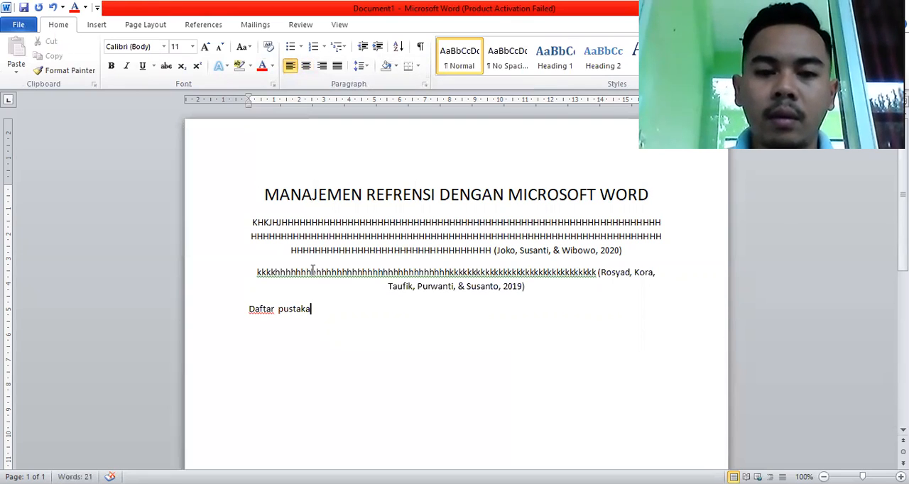
pyautogui.press('Return')
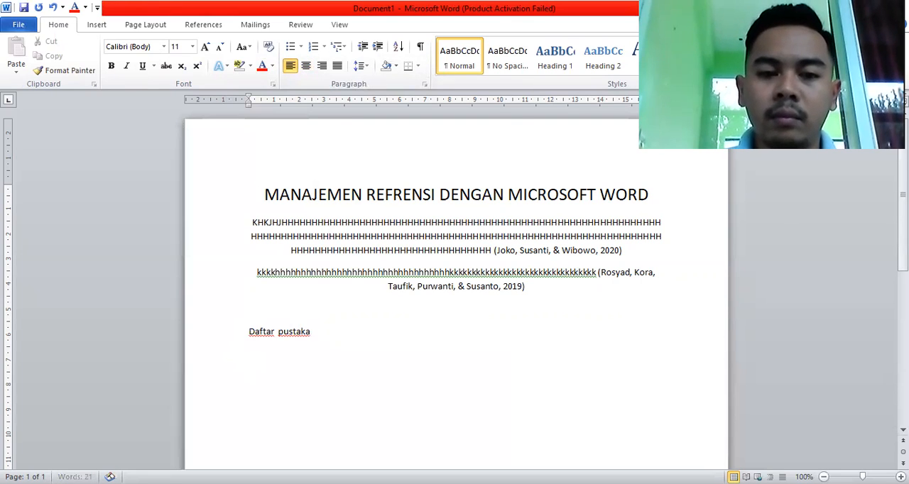
pyautogui.click(317, 331)
pyautogui.press('Return')
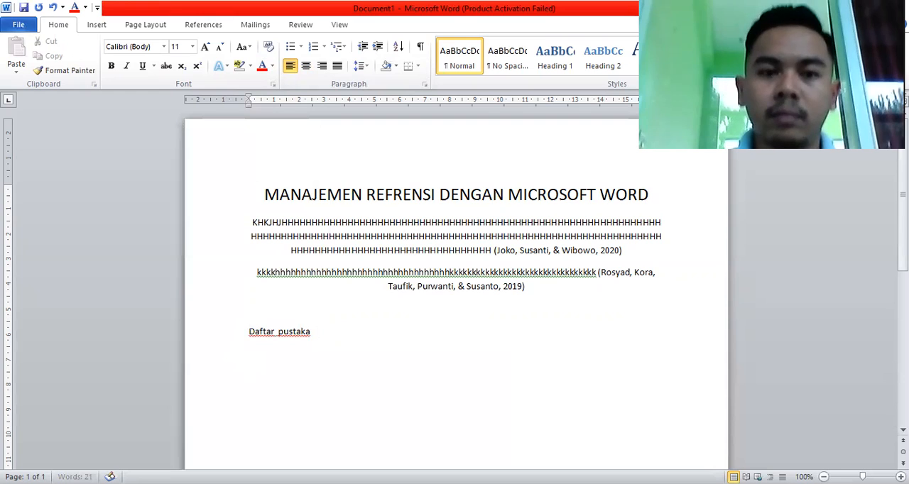
# Insert the built-in Bibliography below the "Daftar pustaka" line.
pyautogui.click(202, 25)
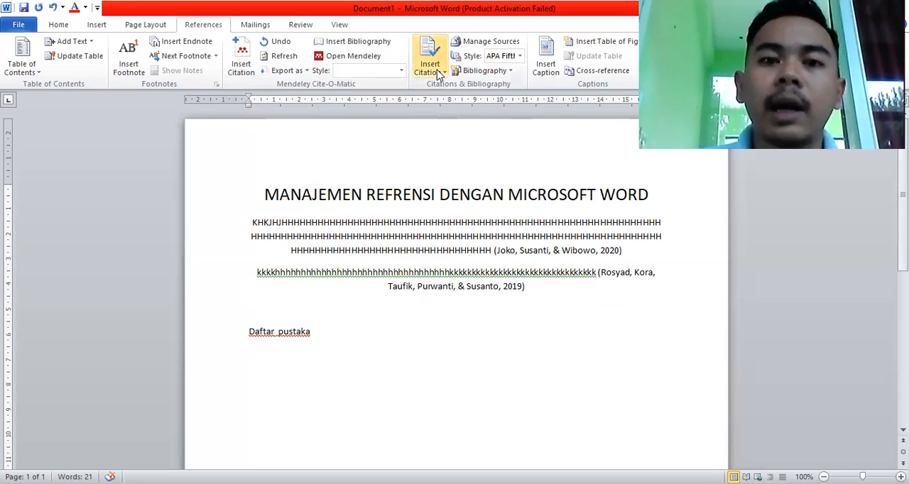
pyautogui.click(503, 72)
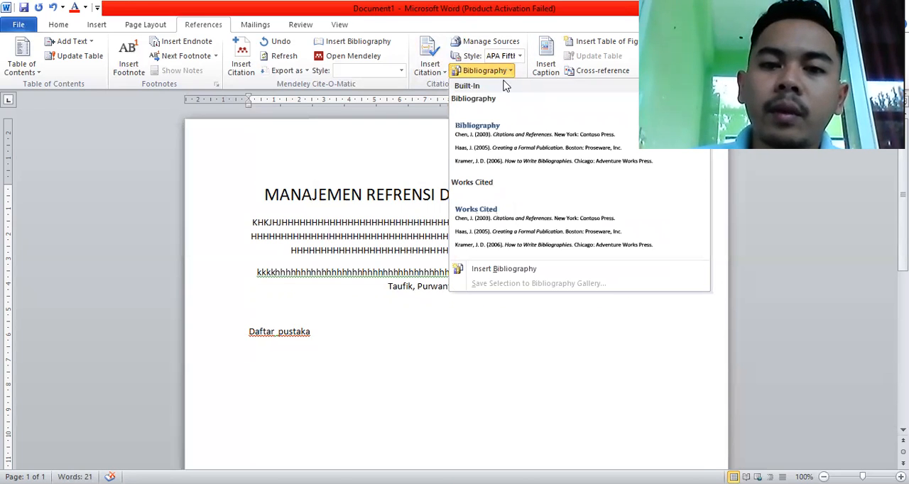
pyautogui.click(513, 144)
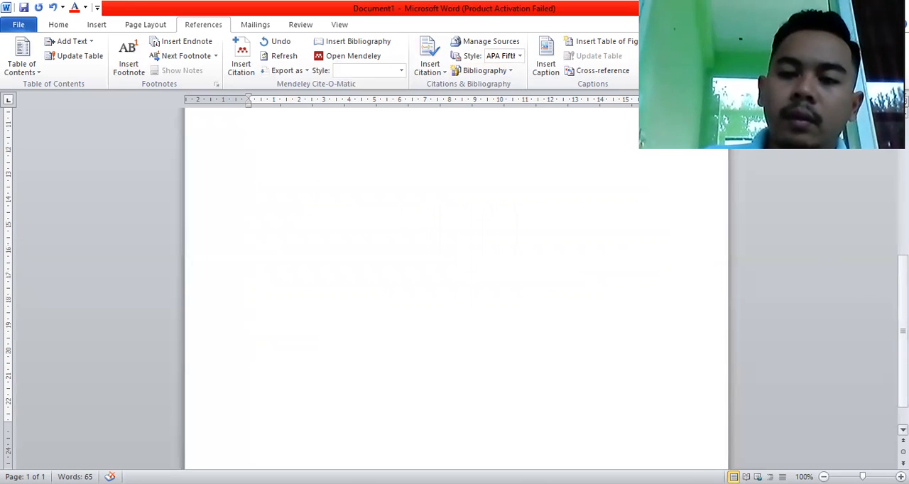
pyautogui.scroll(8, 454, 284)
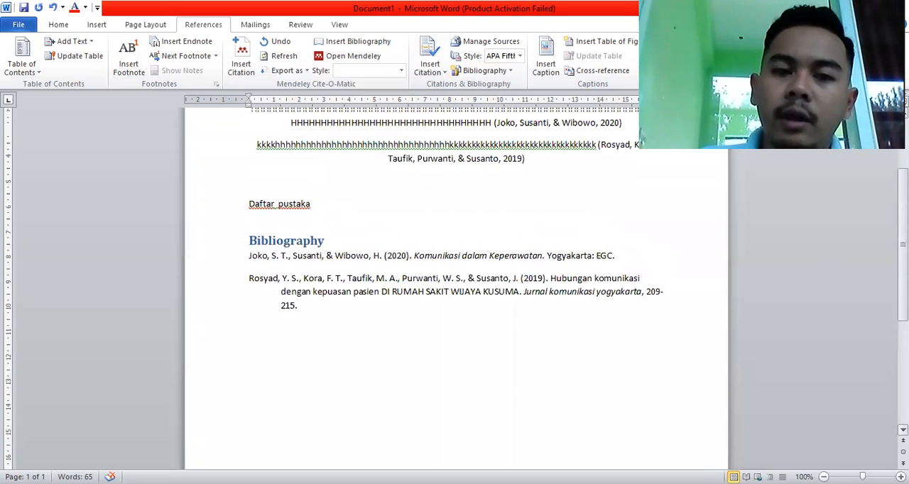
pyautogui.scroll(1, 454, 284)
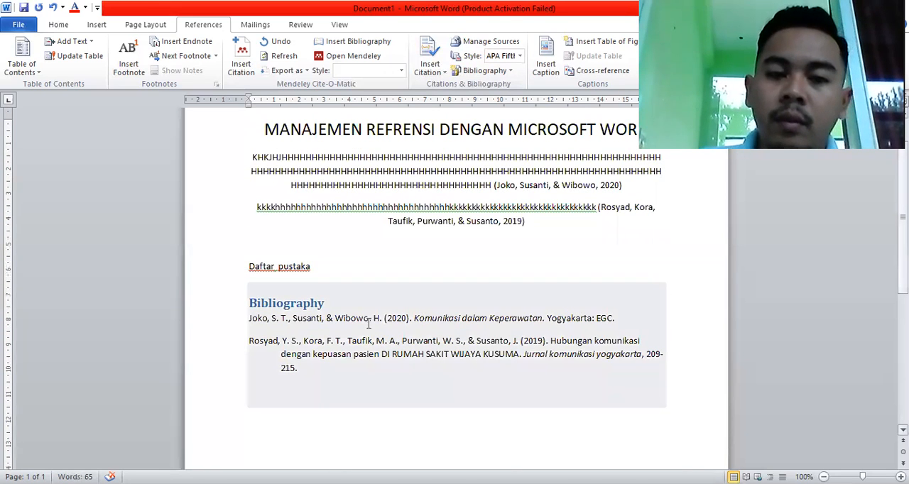
# Replace the inserted bibliography's heading with "Daftar Pustaka".
pyautogui.click(335, 306)
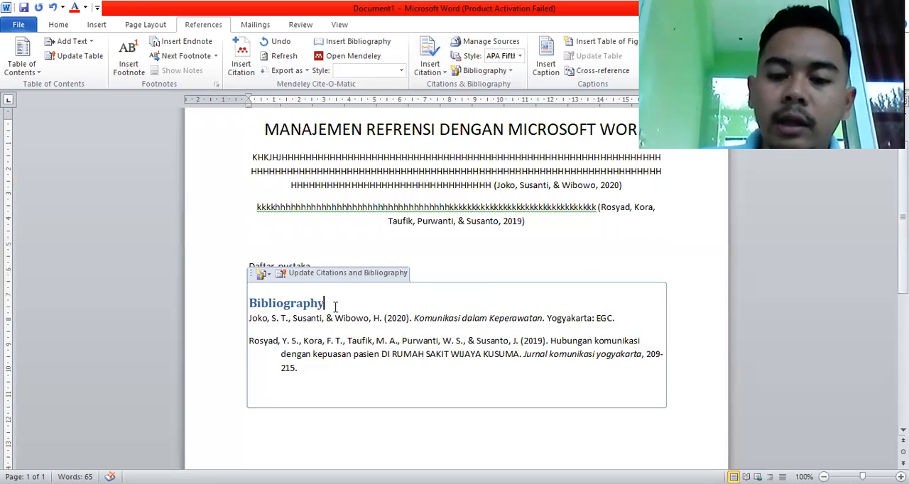
pyautogui.press('BackSpace')
pyautogui.press('BackSpace')
pyautogui.press('BackSpace')
pyautogui.press('BackSpace')
pyautogui.press('BackSpace')
pyautogui.press('BackSpace')
pyautogui.press('BackSpace')
pyautogui.press('BackSpace')
pyautogui.press('BackSpace')
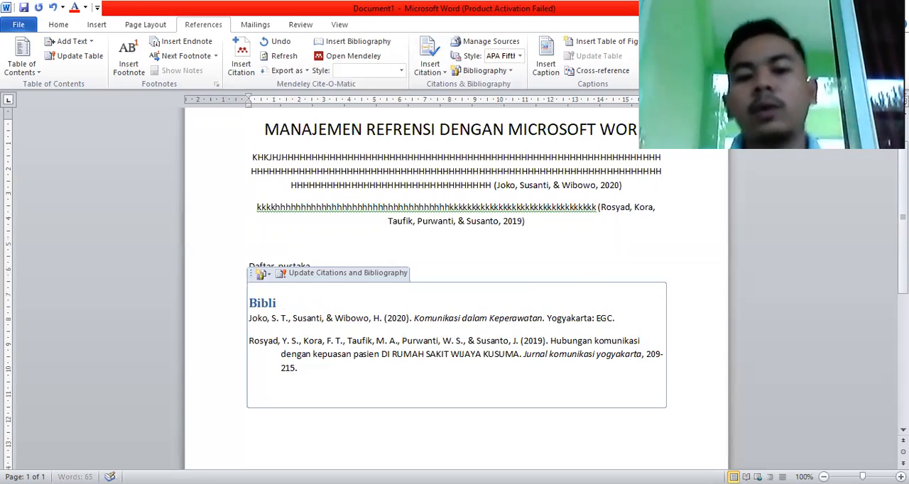
pyautogui.press('BackSpace')
pyautogui.press('BackSpace')
pyautogui.press('BackSpace')
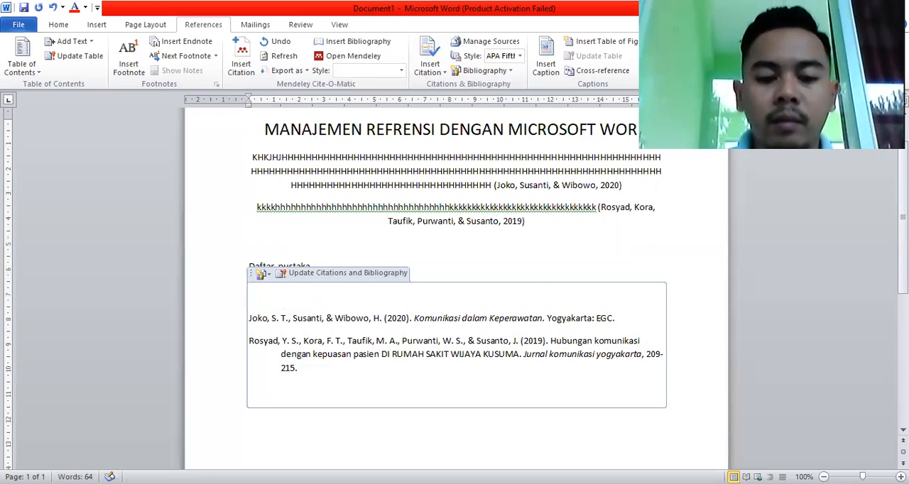
pyautogui.write('Daftar Pus')
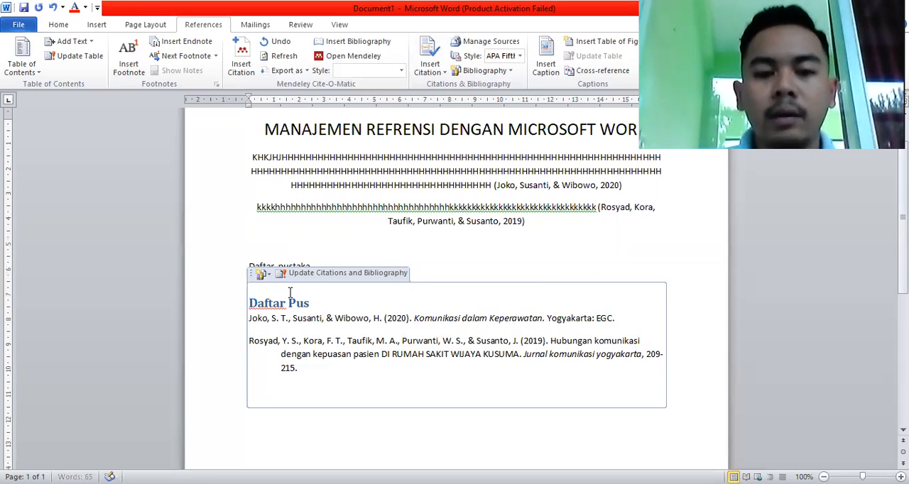
pyautogui.write('taka')
# Delete the plain "Daftar pustaka" line above the bibliography, including its paragraph.
pyautogui.click(452, 266)
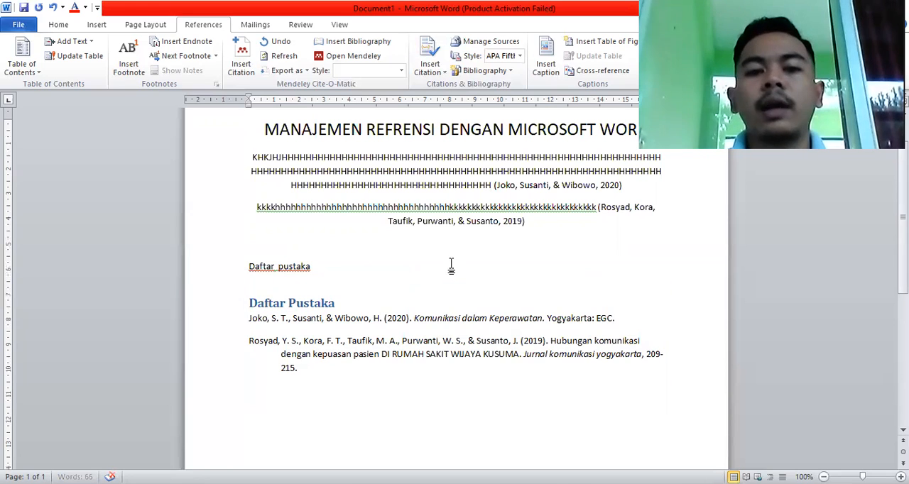
pyautogui.press('BackSpace')
pyautogui.press('BackSpace')
pyautogui.press('BackSpace')
pyautogui.press('BackSpace')
pyautogui.press('BackSpace')
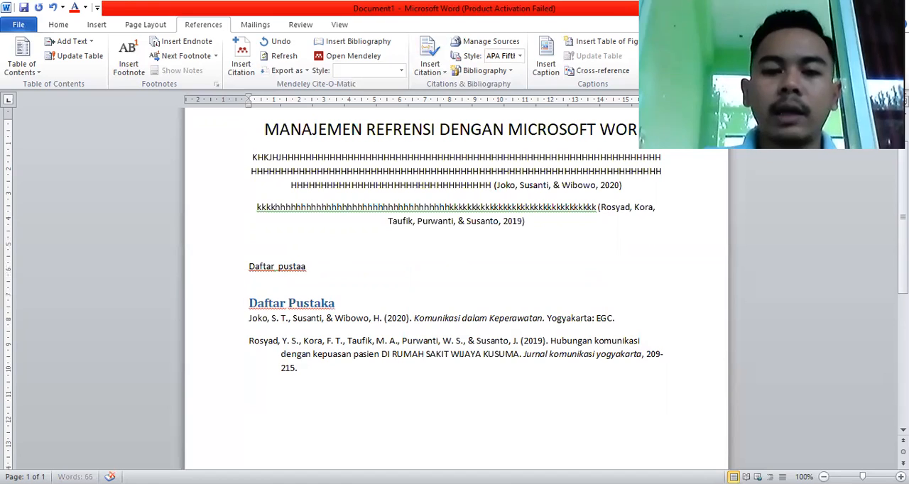
pyautogui.press('BackSpace')
pyautogui.press('BackSpace')
pyautogui.press('BackSpace')
pyautogui.press('BackSpace')
pyautogui.press('BackSpace')
pyautogui.press('BackSpace')
pyautogui.press('BackSpace')
pyautogui.press('BackSpace')
pyautogui.press('BackSpace')
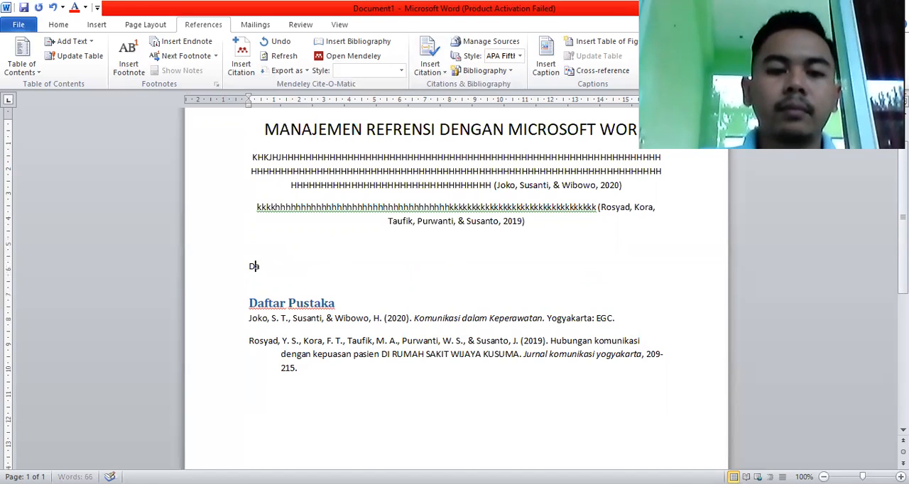
pyautogui.press('BackSpace')
pyautogui.press('BackSpace')
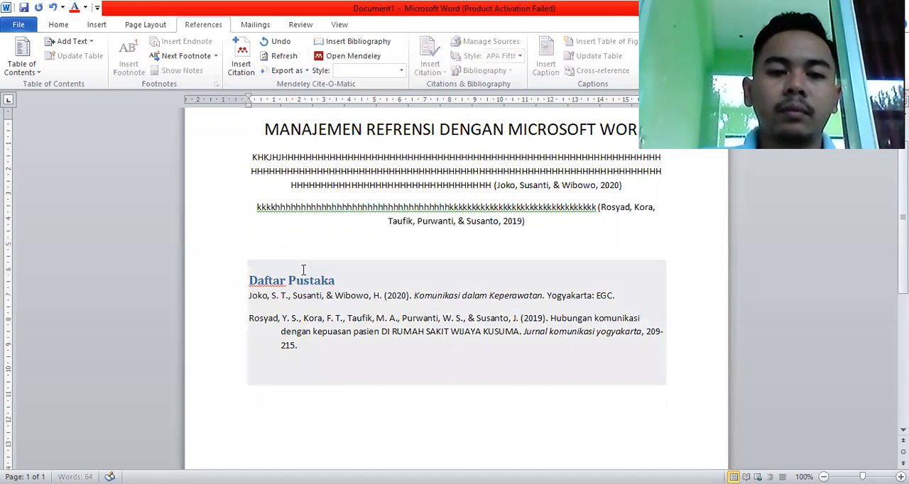
pyautogui.click(395, 244)
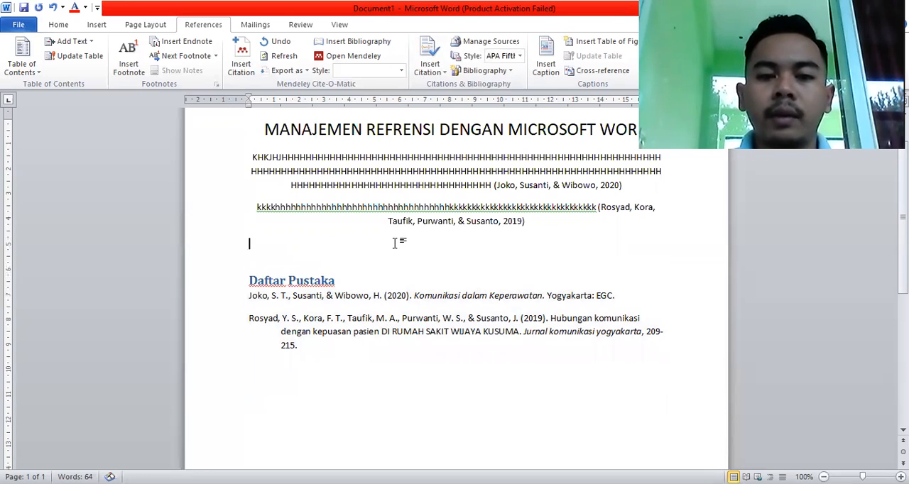
pyautogui.click(470, 299)
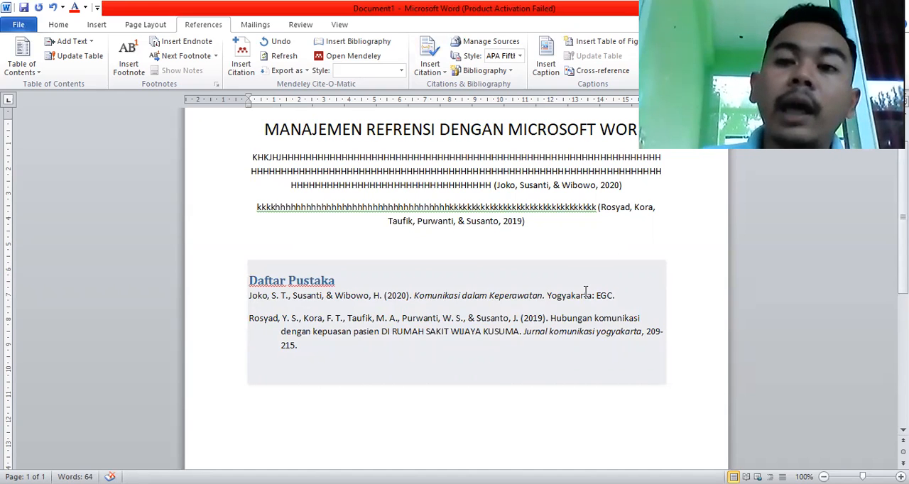
pyautogui.click(594, 245)
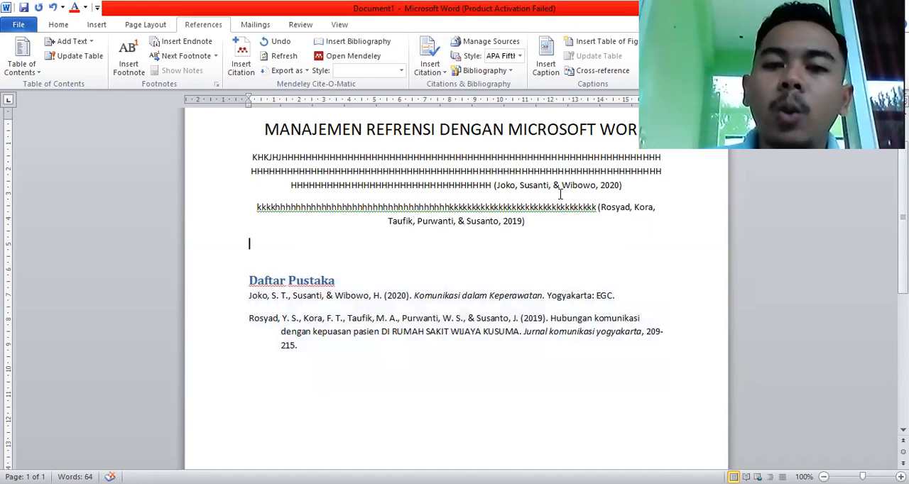